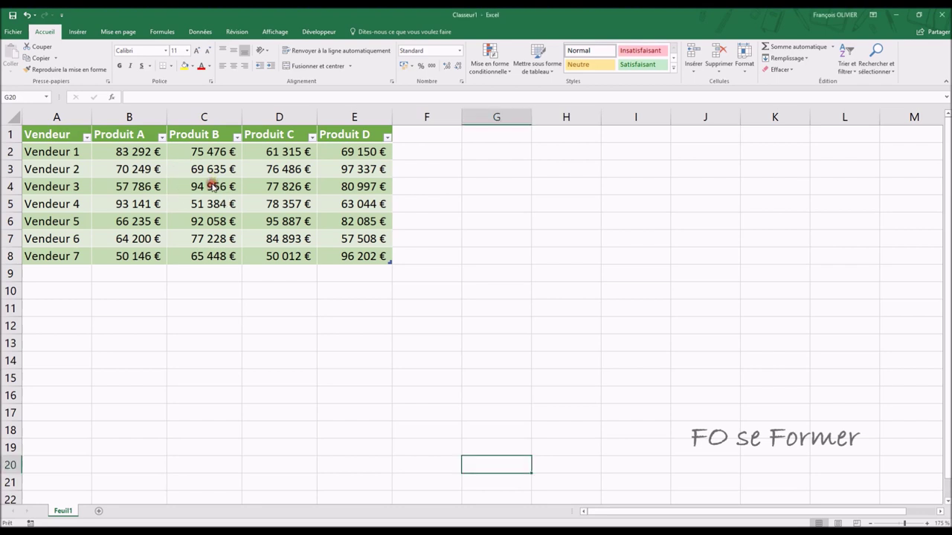
Insert a pivot table from the sales table Tableau1 on a new sheet, Feuil4.
{"action": "left_click", "coordinate": [212, 186]}
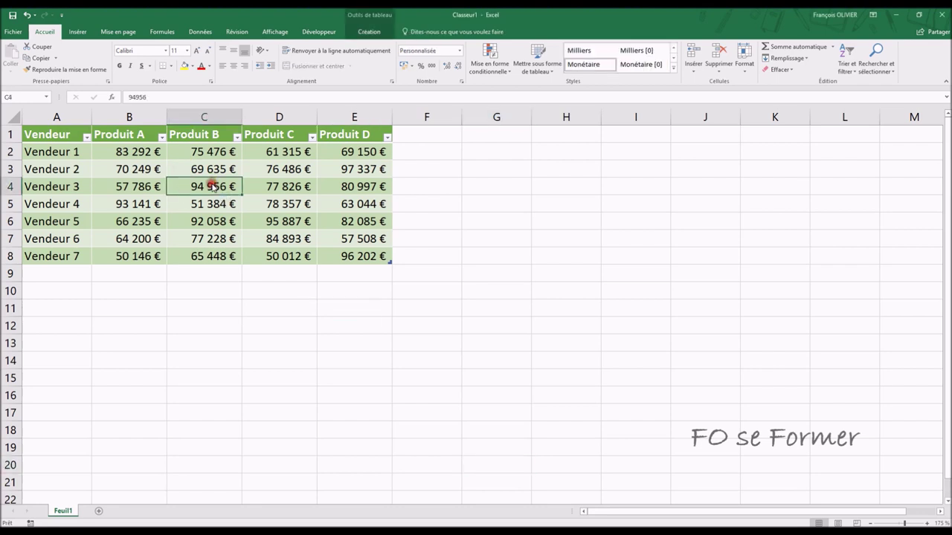
{"action": "left_click", "coordinate": [77, 32]}
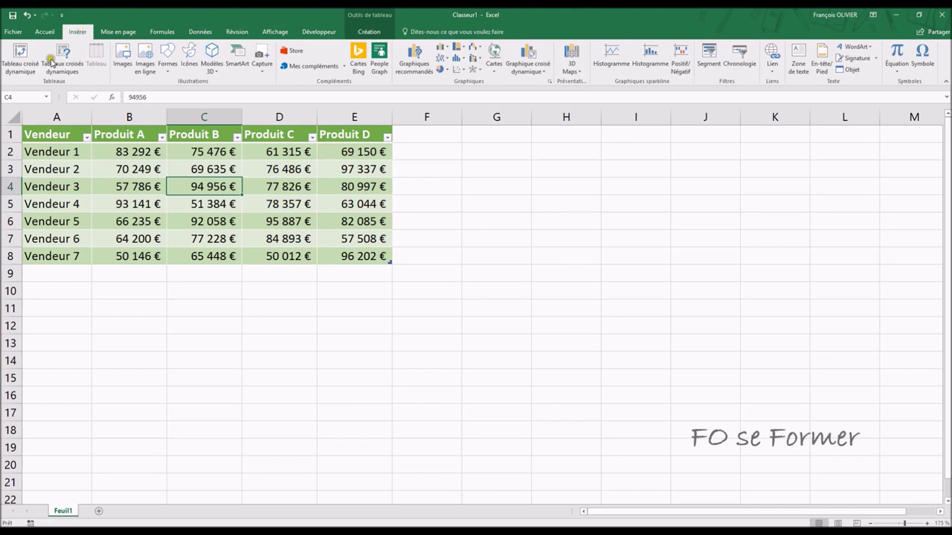
{"action": "left_click", "coordinate": [21, 64]}
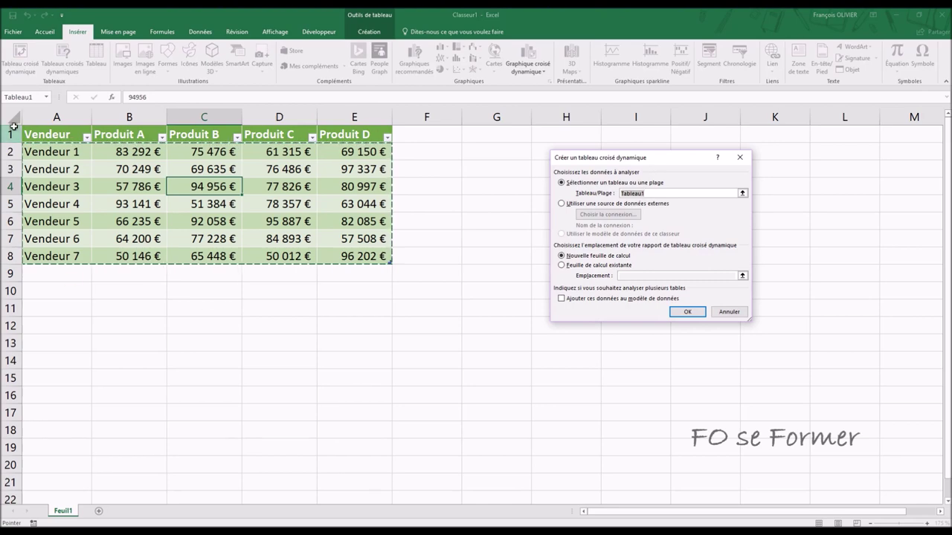
{"action": "left_click", "coordinate": [679, 313]}
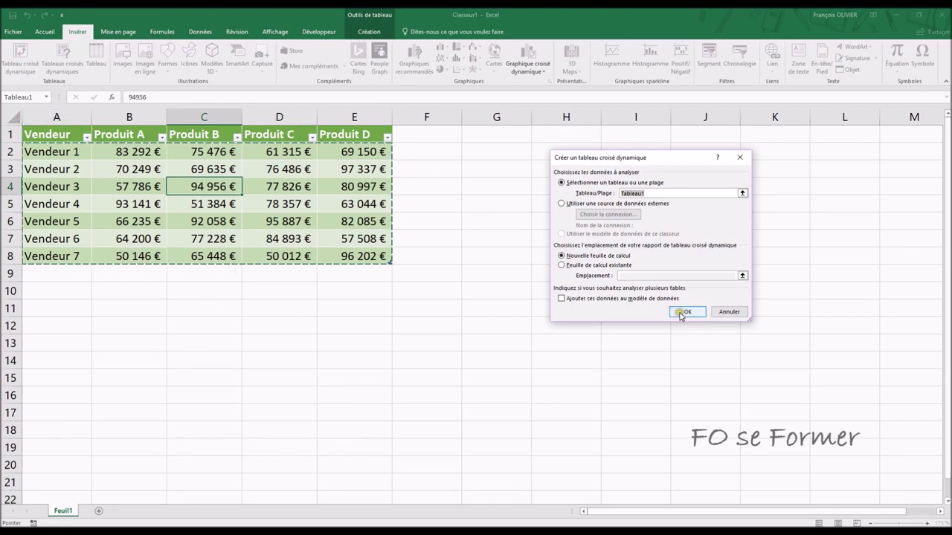
{"action": "left_click", "coordinate": [679, 313]}
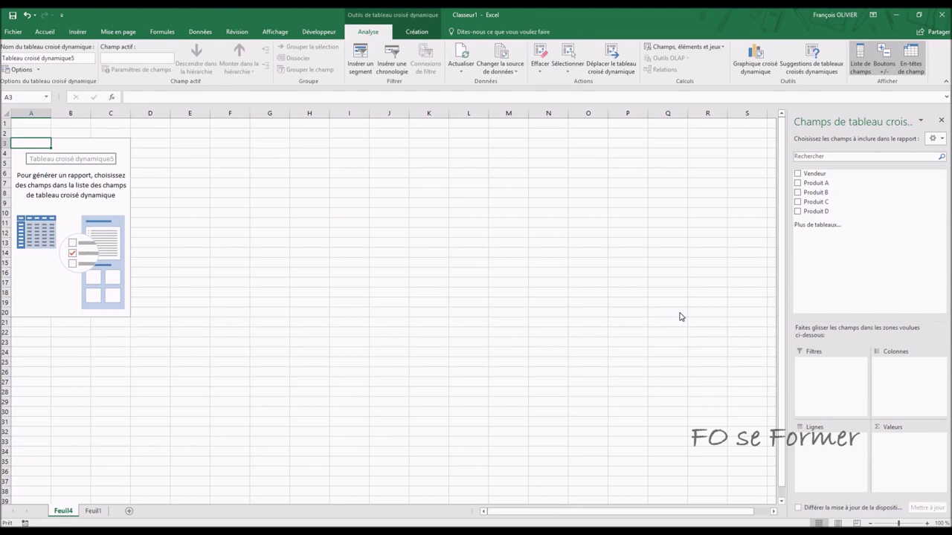
Put Vendeur in Filtres and Produit A and Produit B in Valeurs, then view Feuil1.
{"action": "mouse_move", "coordinate": [803, 173]}
{"action": "left_mouse_down"}
{"action": "mouse_move", "coordinate": [801, 355]}
{"action": "mouse_move", "coordinate": [821, 387]}
{"action": "left_mouse_up"}
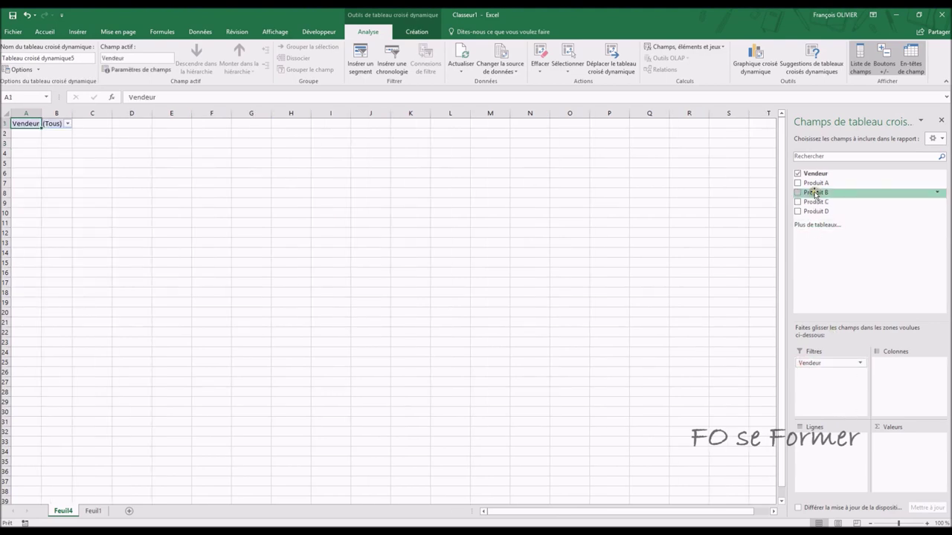
{"action": "left_click_drag", "start_coordinate": [815, 186], "coordinate": [896, 448]}
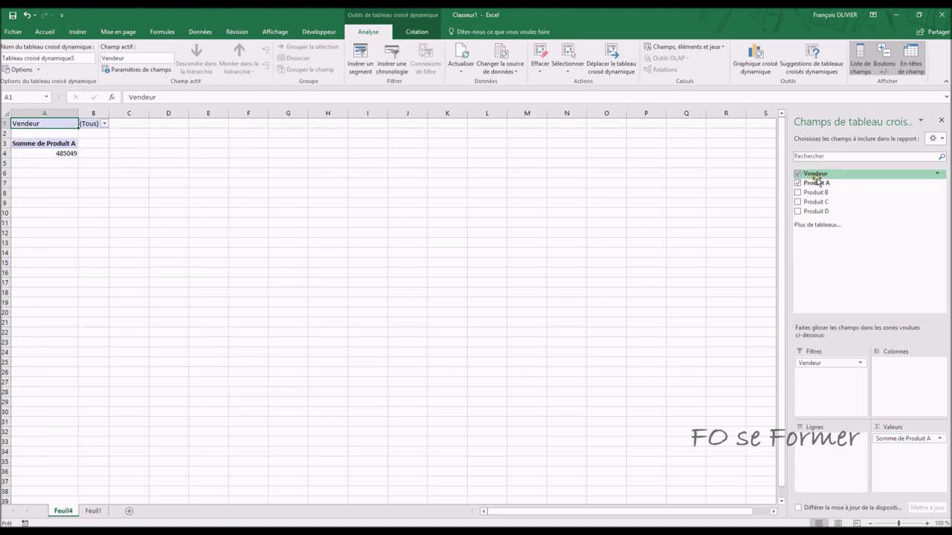
{"action": "left_click_drag", "start_coordinate": [815, 193], "coordinate": [909, 455]}
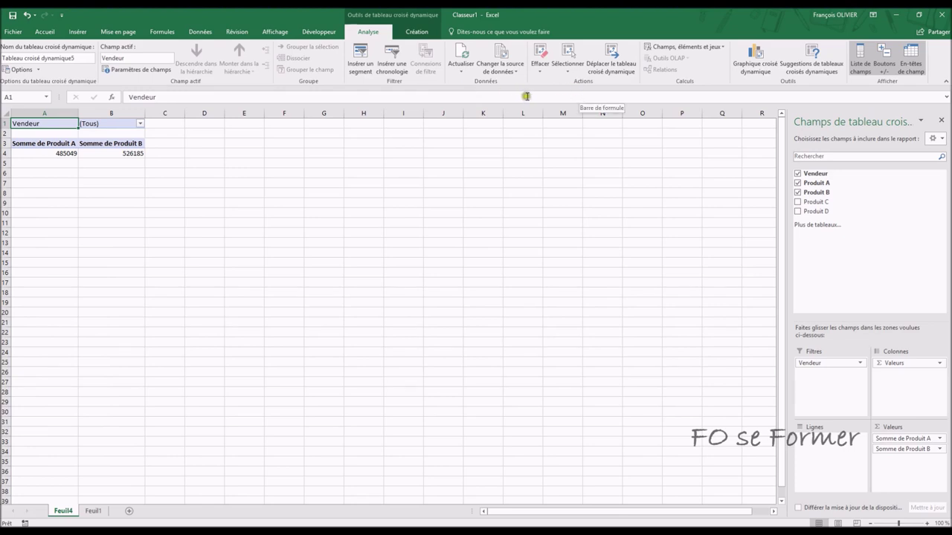
{"action": "left_click", "coordinate": [93, 512]}
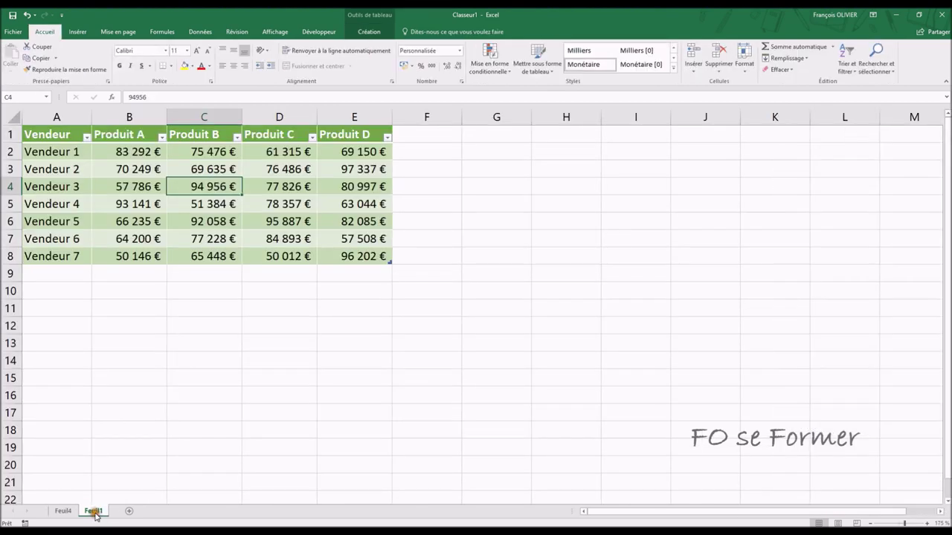
Select the entire Feuil4 pivot table (A1:B4) and copy it.
{"action": "left_click", "coordinate": [64, 511]}
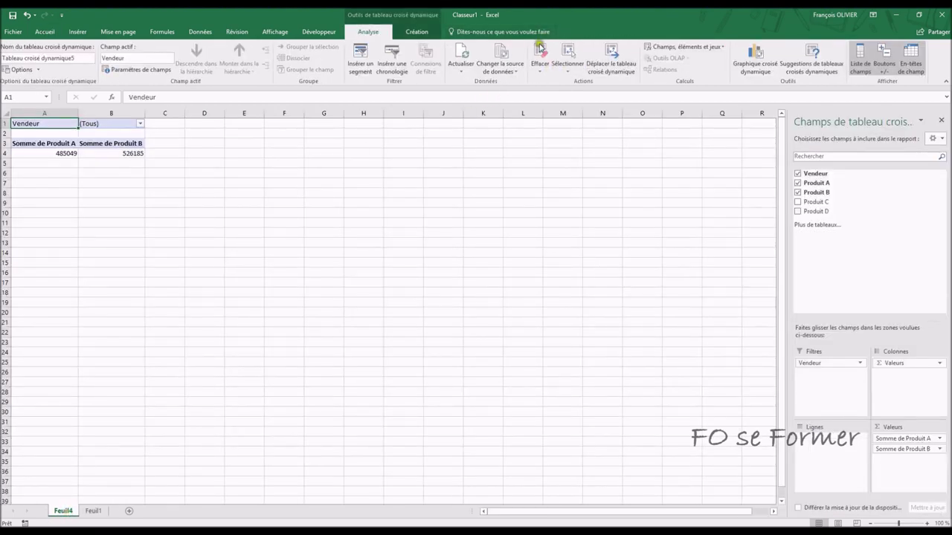
{"action": "left_click", "coordinate": [570, 66]}
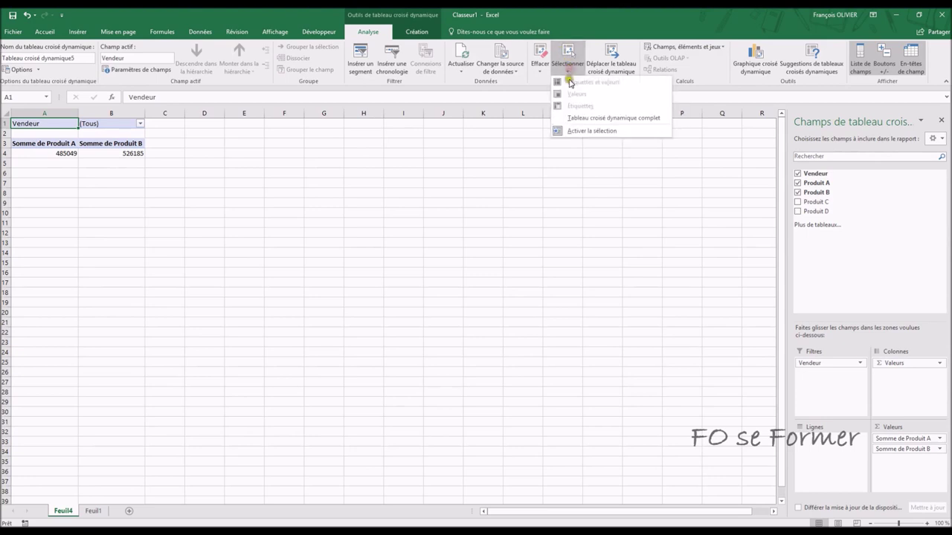
{"action": "left_click", "coordinate": [576, 121]}
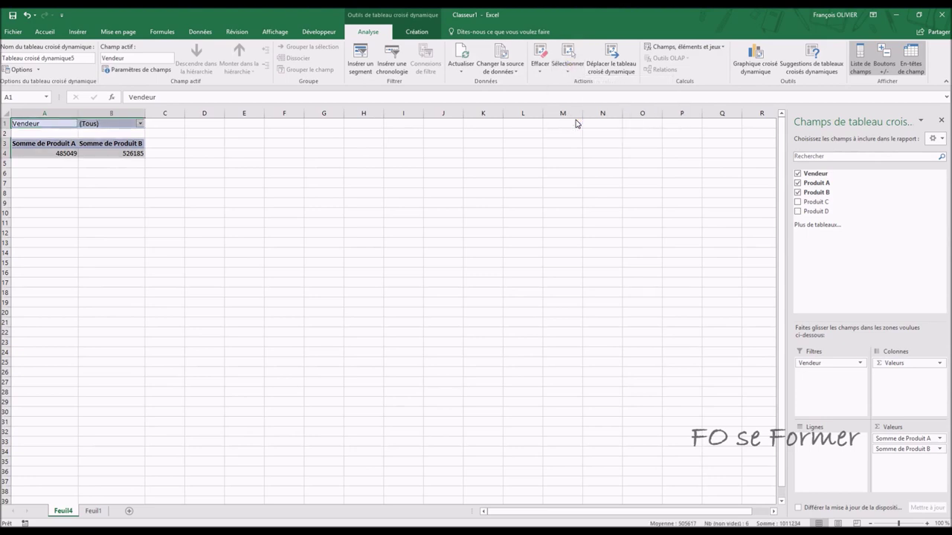
{"action": "key", "text": "ctrl+c"}
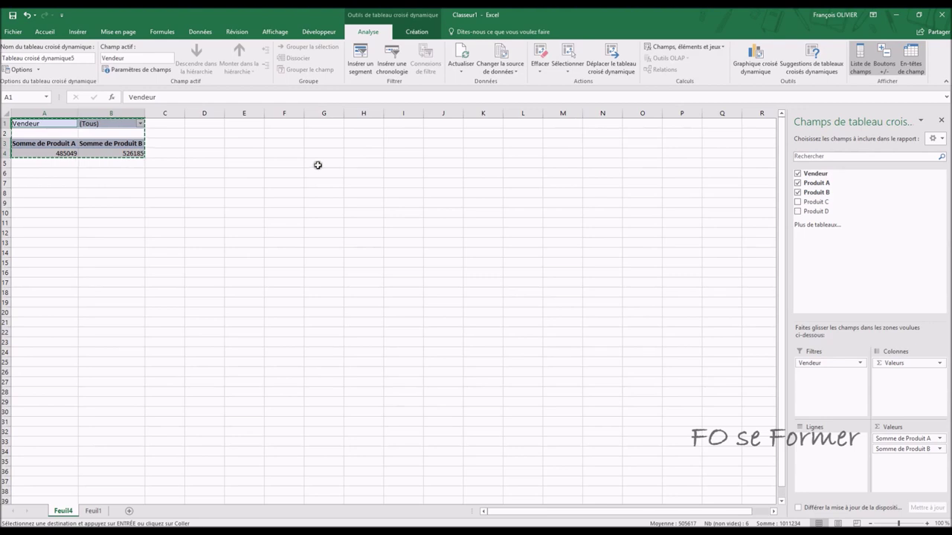
Paste copies of the pivot table at A8 and A23.
{"action": "left_click", "coordinate": [48, 188]}
{"action": "key", "text": "ctrl+v"}
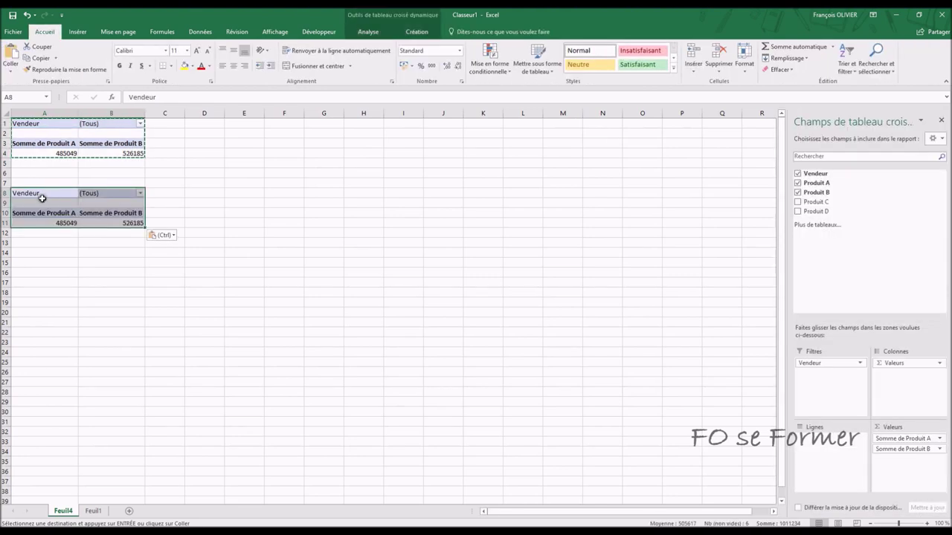
{"action": "left_click", "coordinate": [33, 341]}
{"action": "key", "text": "ctrl+v"}
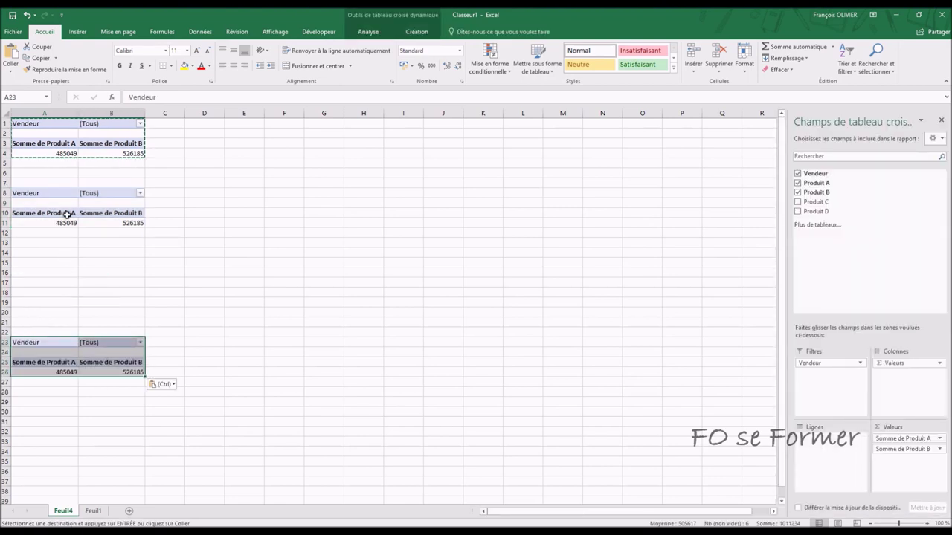
{"action": "left_click", "coordinate": [67, 215]}
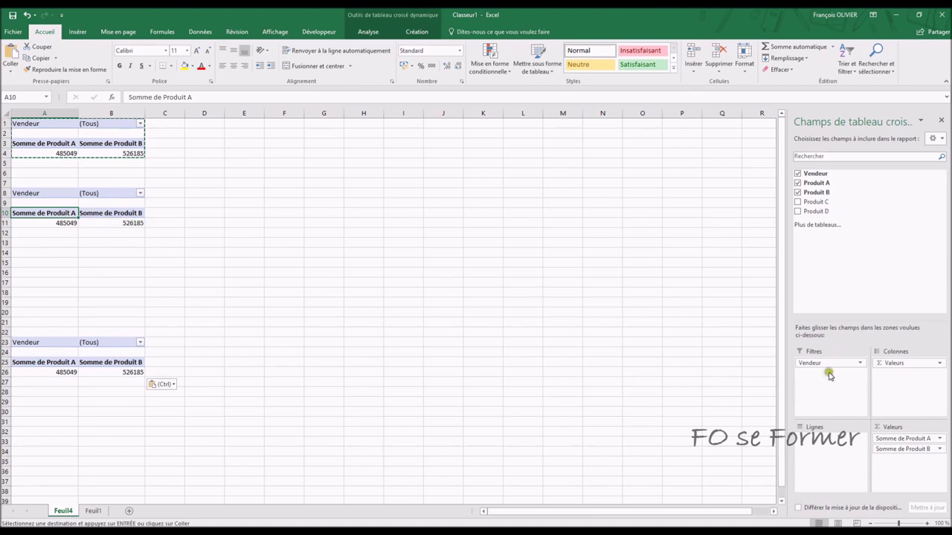
Move Vendeur from Filtres to Lignes and add Produit C and Produit D to the middle pivot's values.
{"action": "mouse_move", "coordinate": [922, 439]}
{"action": "left_mouse_down"}
{"action": "mouse_move", "coordinate": [905, 328]}
{"action": "mouse_move", "coordinate": [905, 441]}
{"action": "left_mouse_up"}
{"action": "left_click_drag", "start_coordinate": [828, 364], "coordinate": [843, 254]}
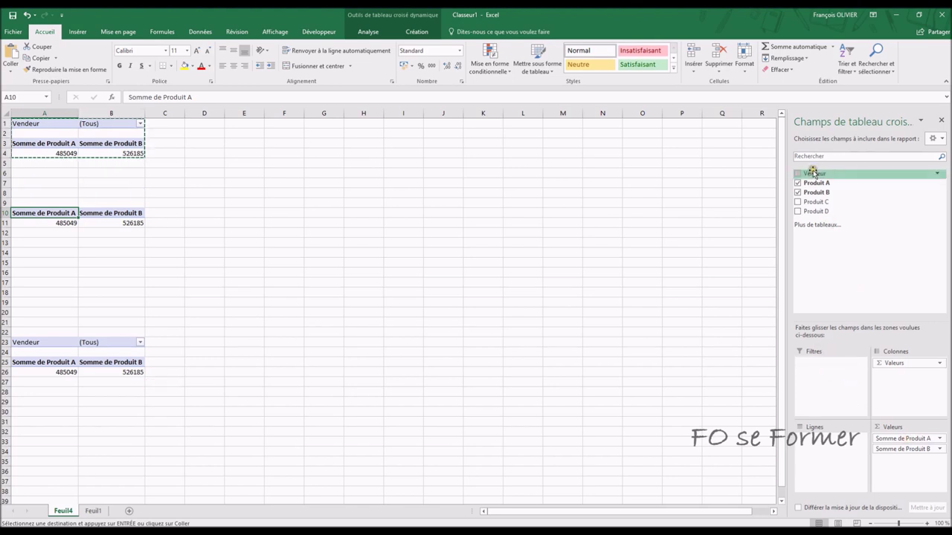
{"action": "left_click_drag", "start_coordinate": [812, 175], "coordinate": [834, 443]}
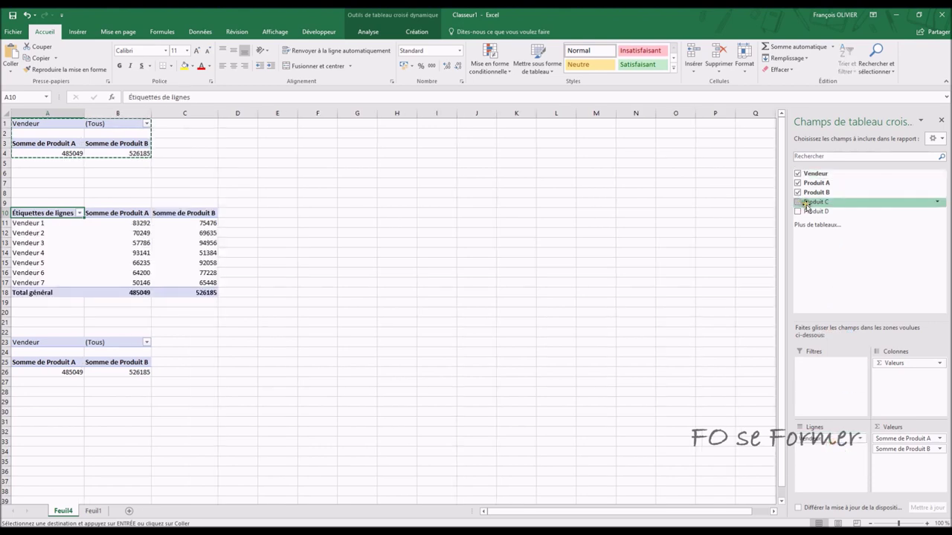
{"action": "left_click_drag", "start_coordinate": [811, 203], "coordinate": [892, 422]}
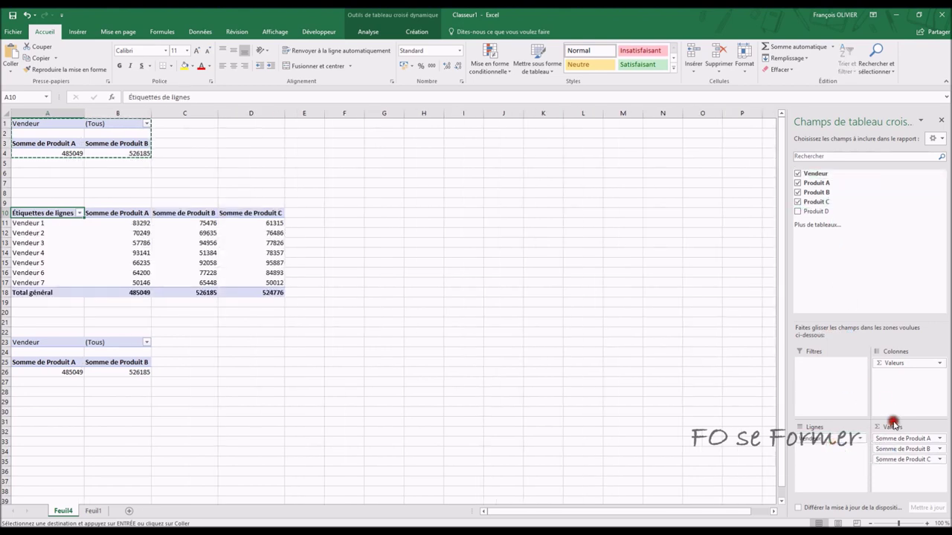
{"action": "left_click_drag", "start_coordinate": [815, 211], "coordinate": [902, 469]}
{"action": "left_click", "coordinate": [188, 253]}
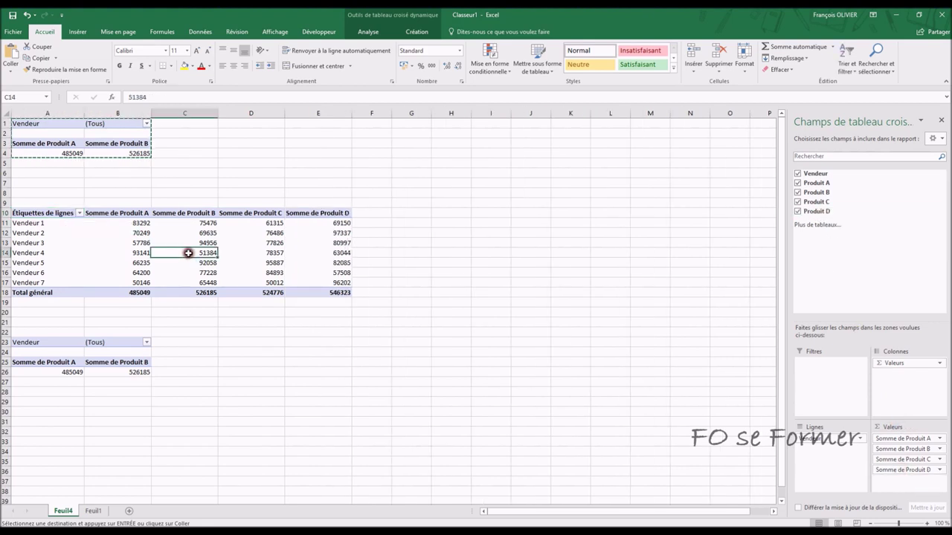
{"action": "left_click", "coordinate": [425, 31]}
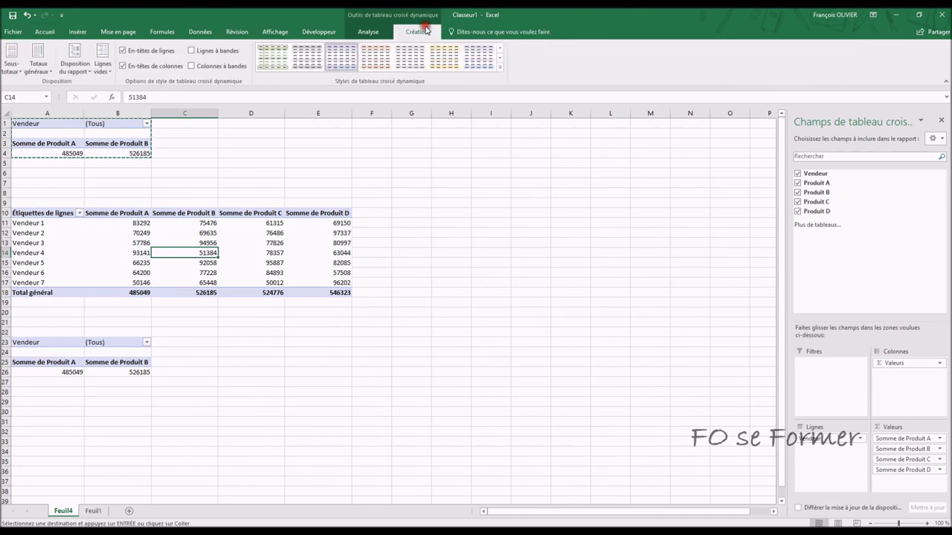
Apply the orange medium style, banded rows and row-and-column grand totals to the middle pivot.
{"action": "left_click", "coordinate": [501, 68]}
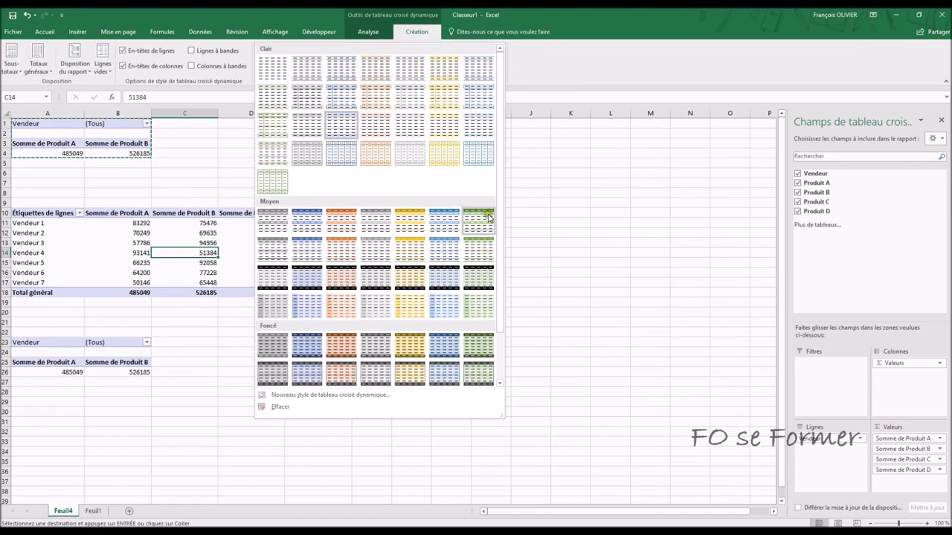
{"action": "left_click", "coordinate": [340, 250]}
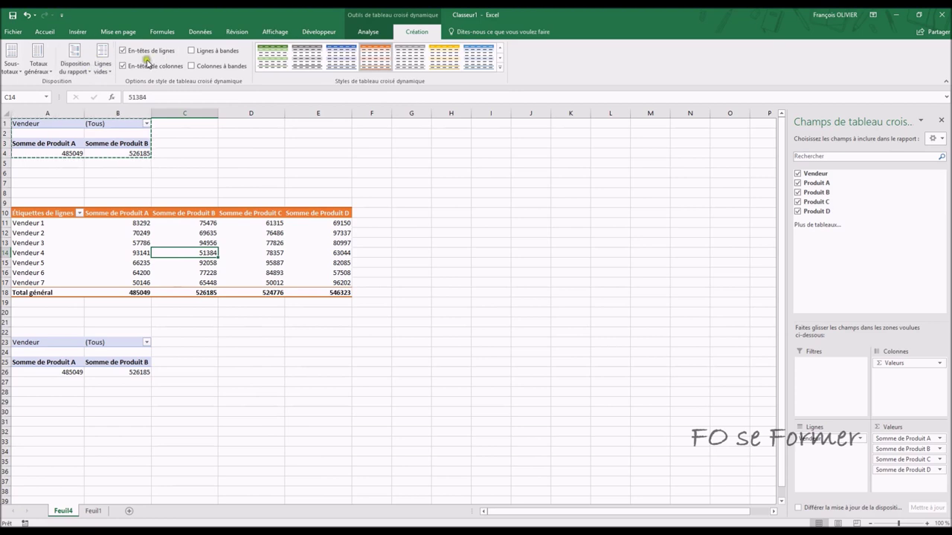
{"action": "left_click", "coordinate": [192, 52]}
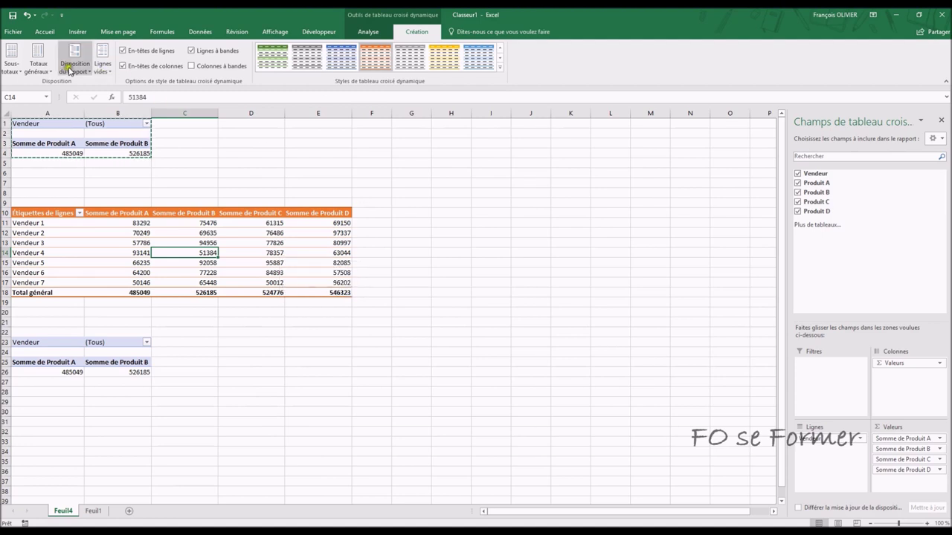
{"action": "left_click", "coordinate": [43, 69]}
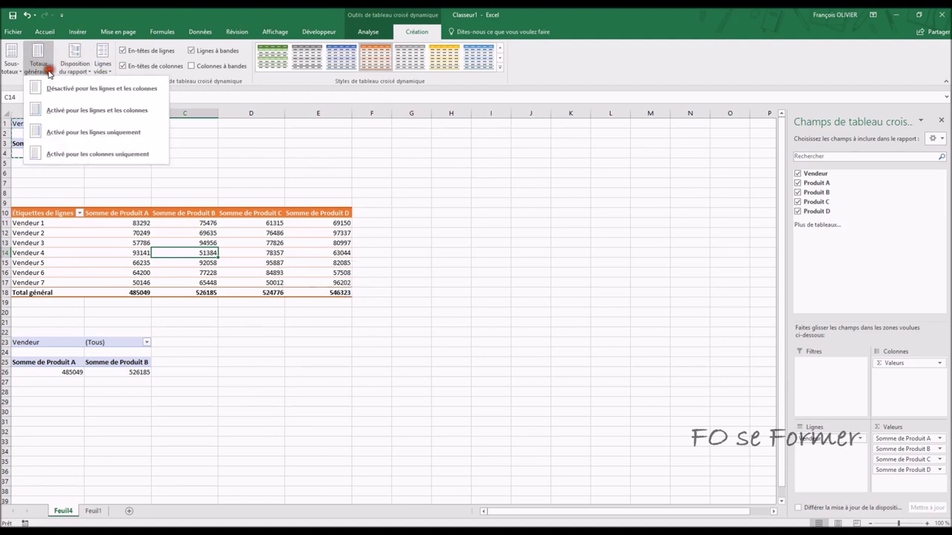
{"action": "left_click", "coordinate": [87, 109]}
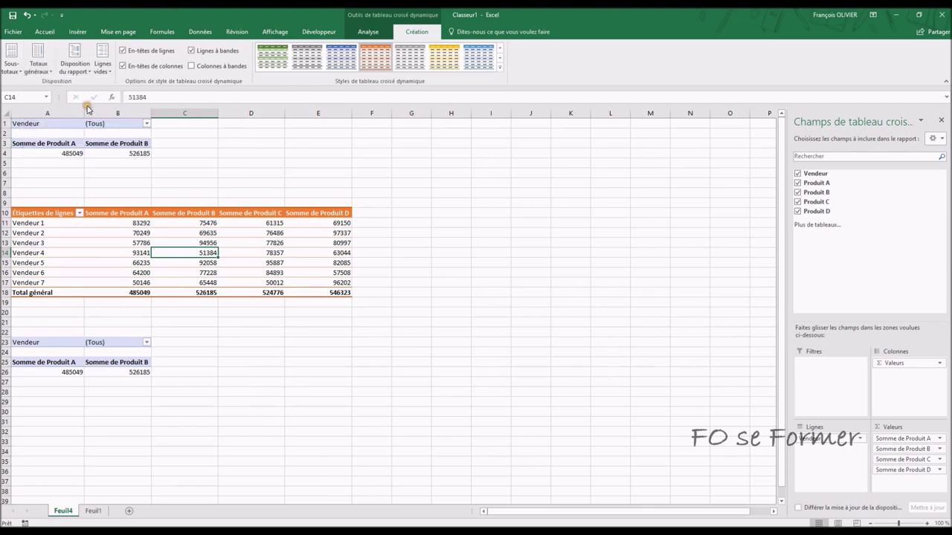
{"action": "left_click", "coordinate": [244, 261]}
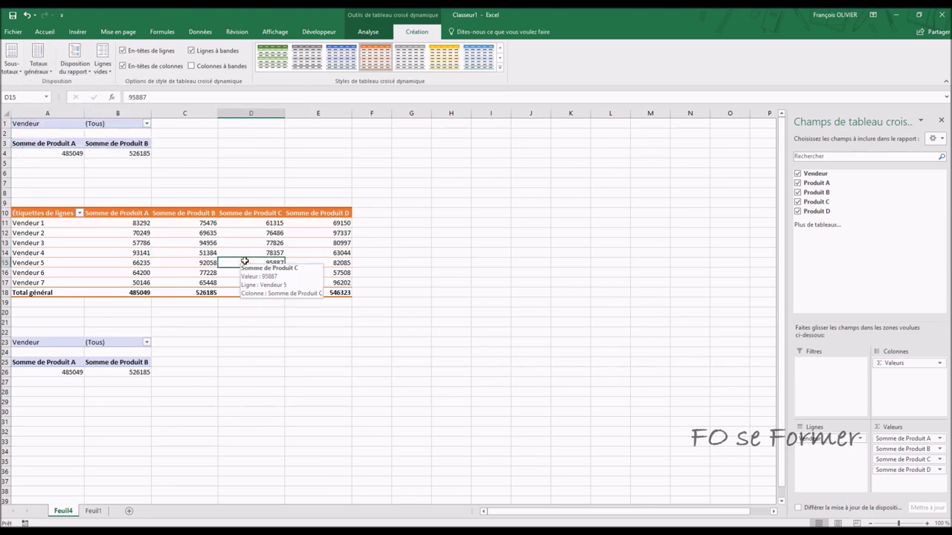
Make the bottom pivot list each Vendeur with Produit B and Produit D sums, then select rows 6–9.
{"action": "left_click", "coordinate": [123, 368]}
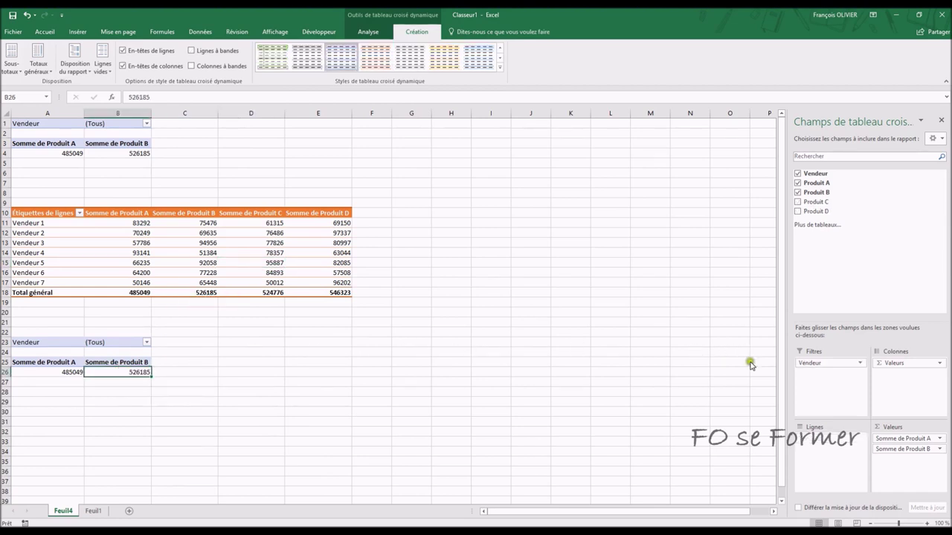
{"action": "left_click_drag", "start_coordinate": [830, 363], "coordinate": [831, 440]}
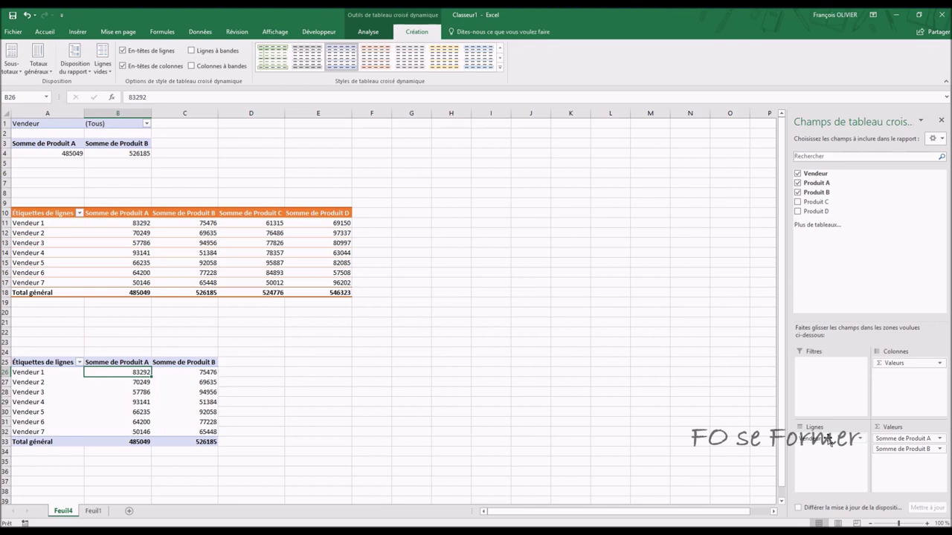
{"action": "left_click_drag", "start_coordinate": [910, 363], "coordinate": [813, 457]}
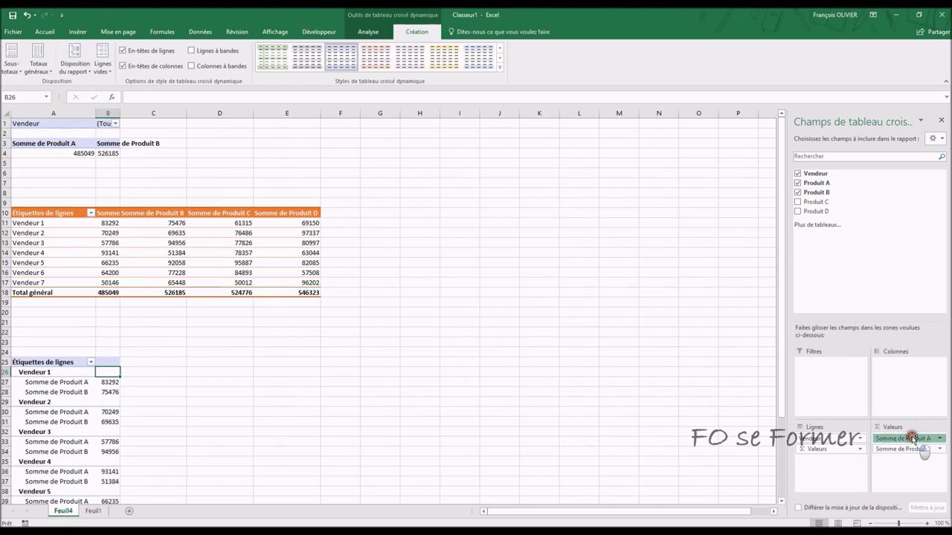
{"action": "left_click_drag", "start_coordinate": [909, 439], "coordinate": [901, 265]}
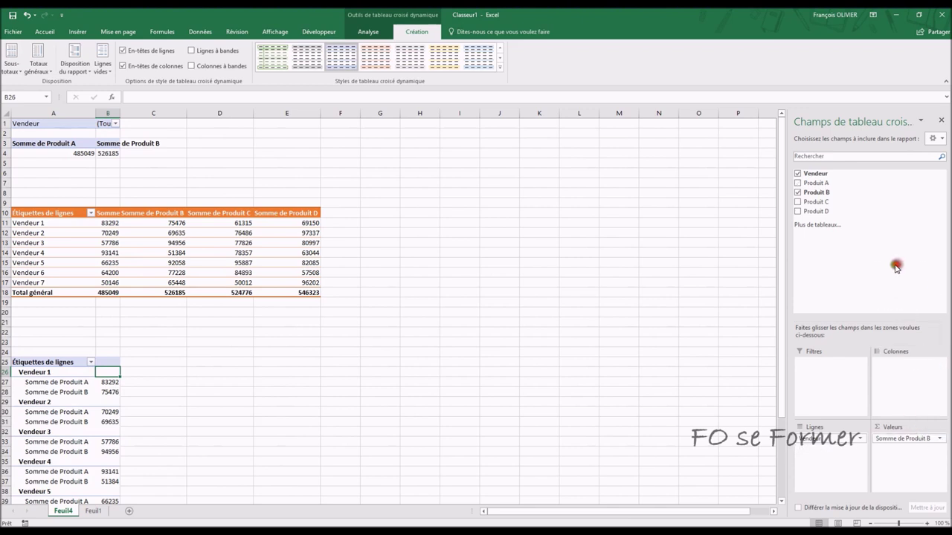
{"action": "left_click", "coordinate": [797, 212]}
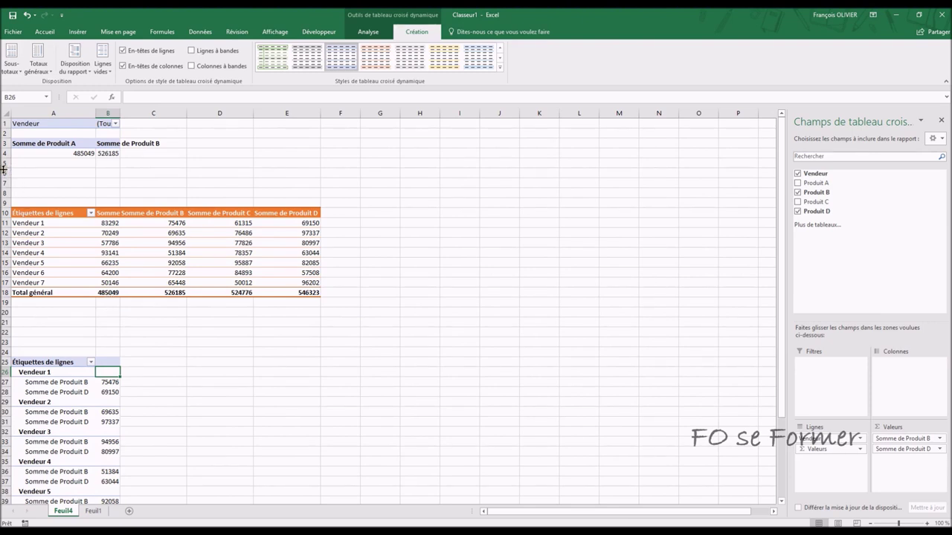
{"action": "left_click_drag", "start_coordinate": [4, 172], "coordinate": [4, 192]}
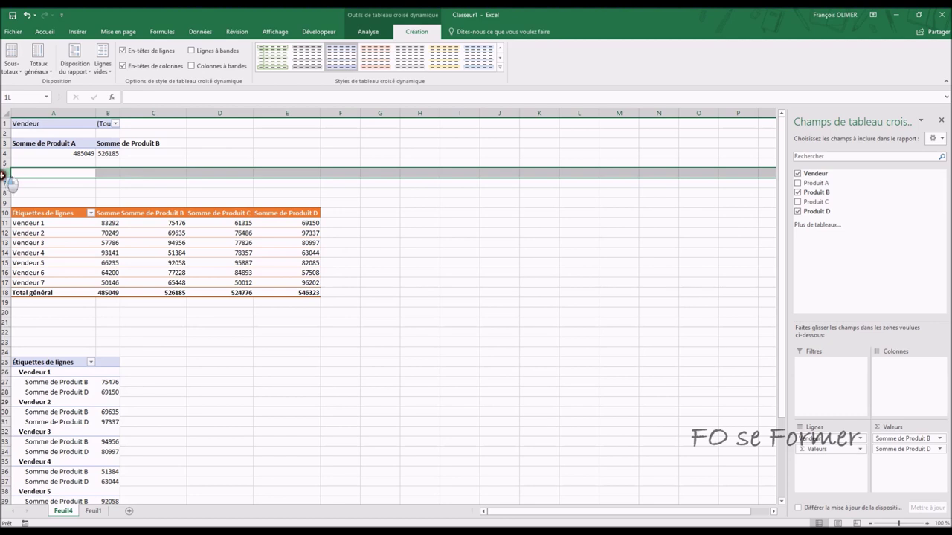
{"action": "left_click_drag", "start_coordinate": [4, 192], "coordinate": [3, 203]}
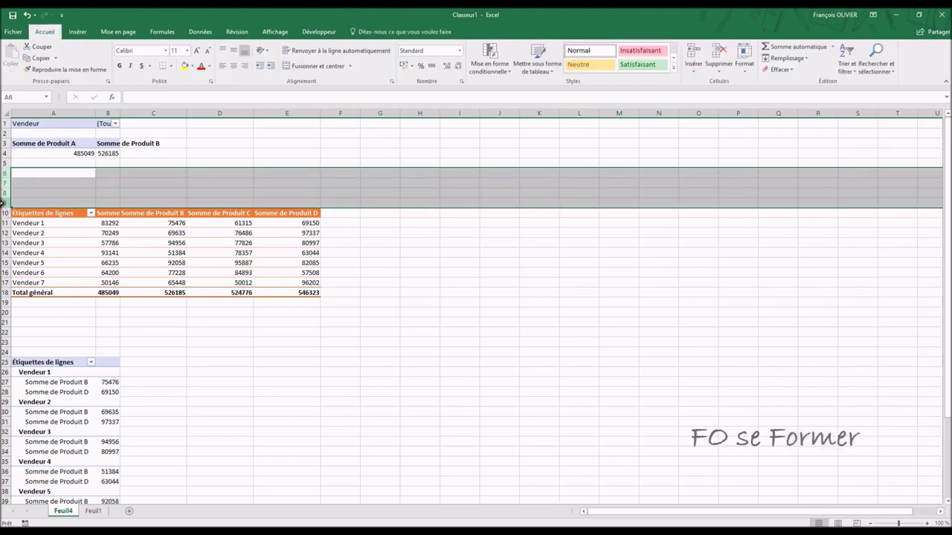
Delete empty rows 6–9 and 16–20 so the pivots sit one blank row apart.
{"action": "key", "text": "ctrl+minus"}
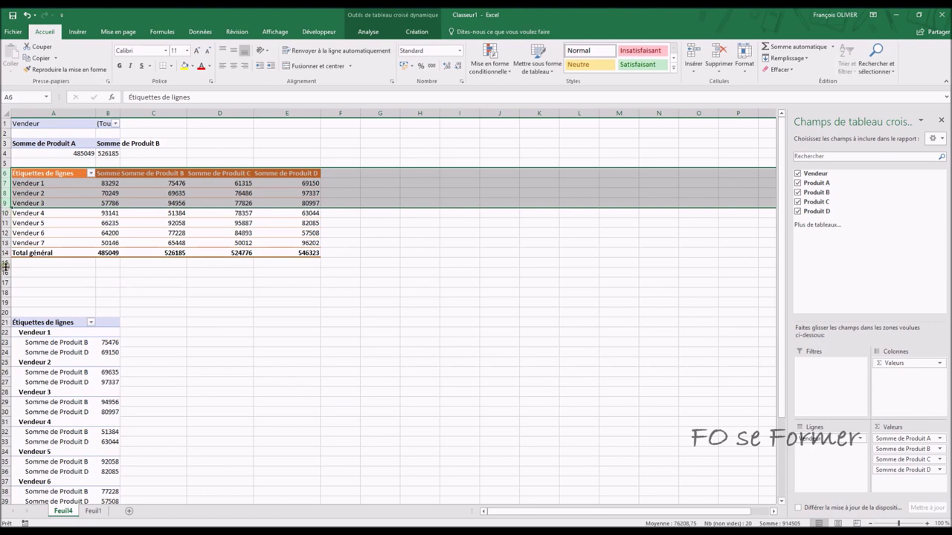
{"action": "left_click_drag", "start_coordinate": [4, 272], "coordinate": [5, 303]}
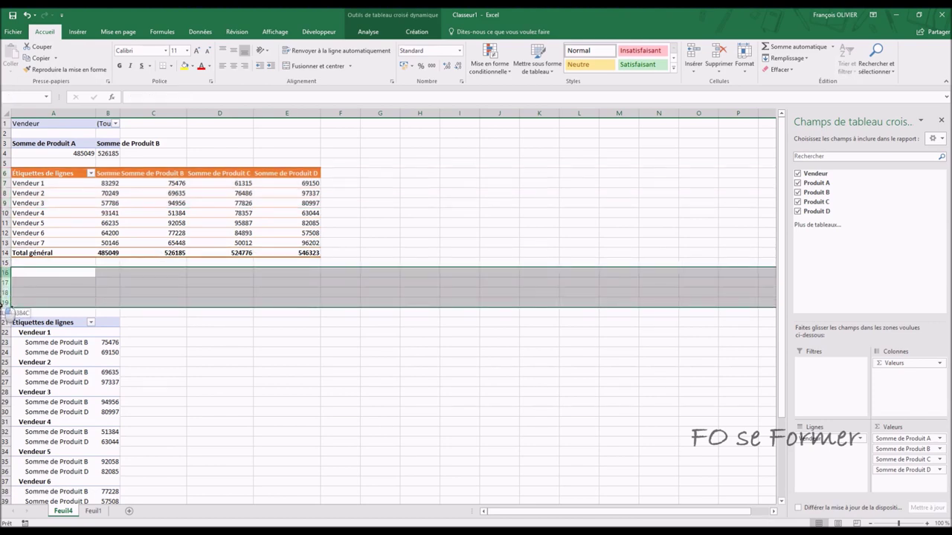
{"action": "left_click_drag", "start_coordinate": [5, 308], "coordinate": [9, 317]}
{"action": "key", "text": "ctrl+minus"}
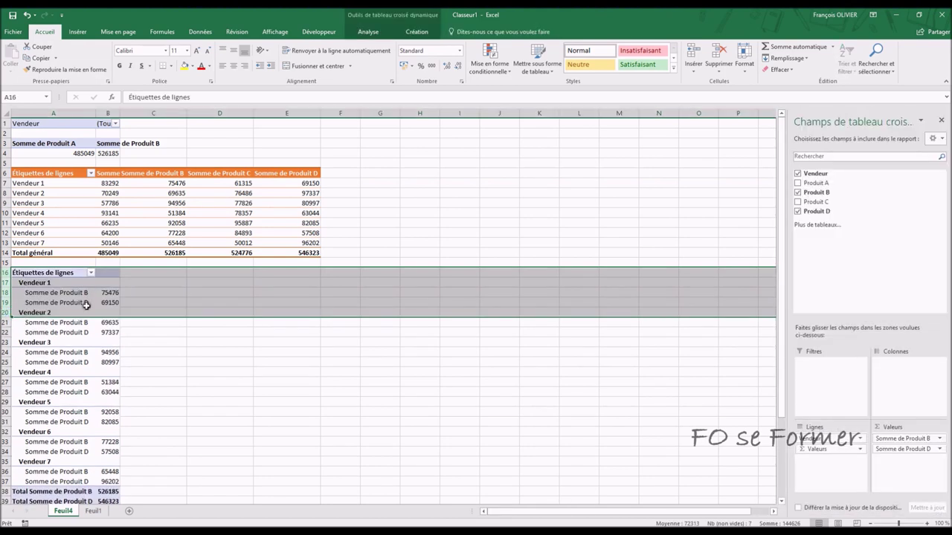
{"action": "left_click", "coordinate": [196, 403]}
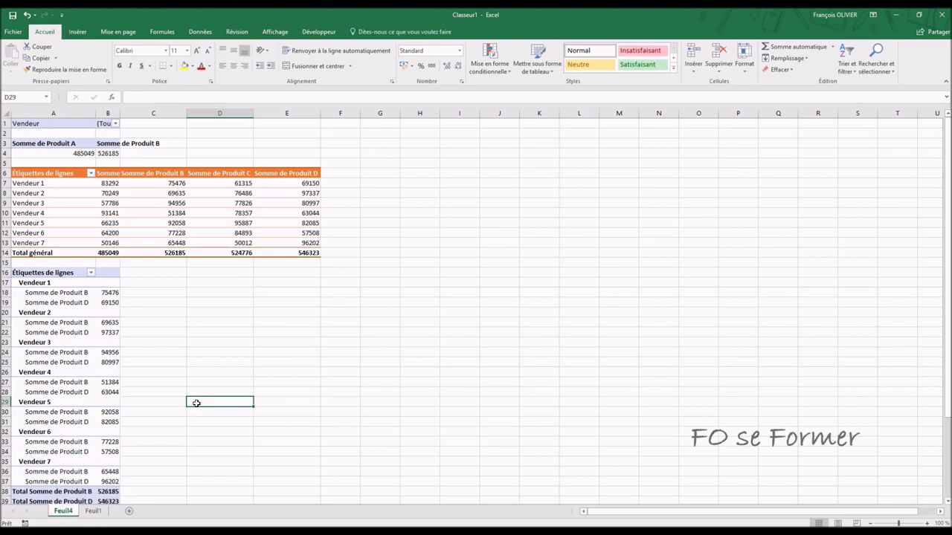
{"action": "left_click", "coordinate": [65, 341]}
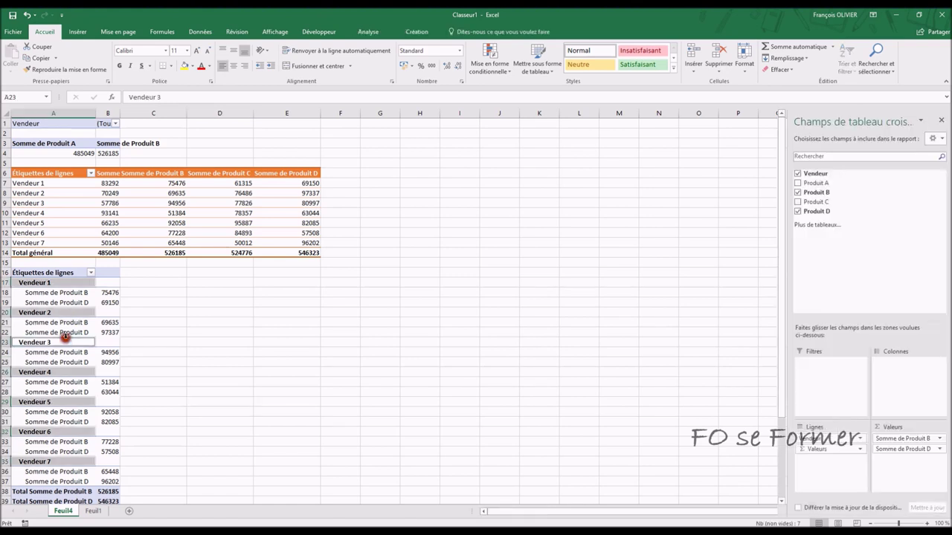
Apply the medium green pivot style with banded rows to the bottom pivot table.
{"action": "left_click", "coordinate": [416, 31]}
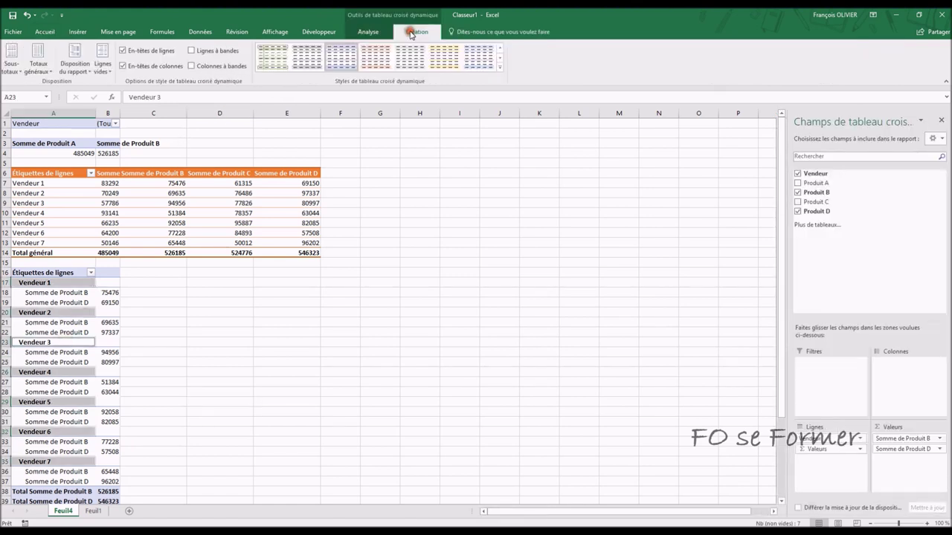
{"action": "left_click", "coordinate": [502, 67]}
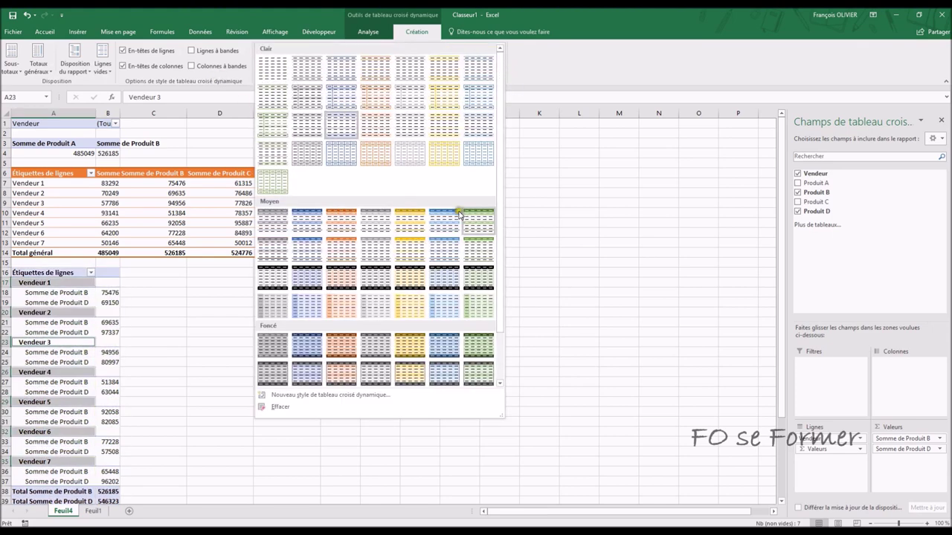
{"action": "left_click", "coordinate": [473, 260]}
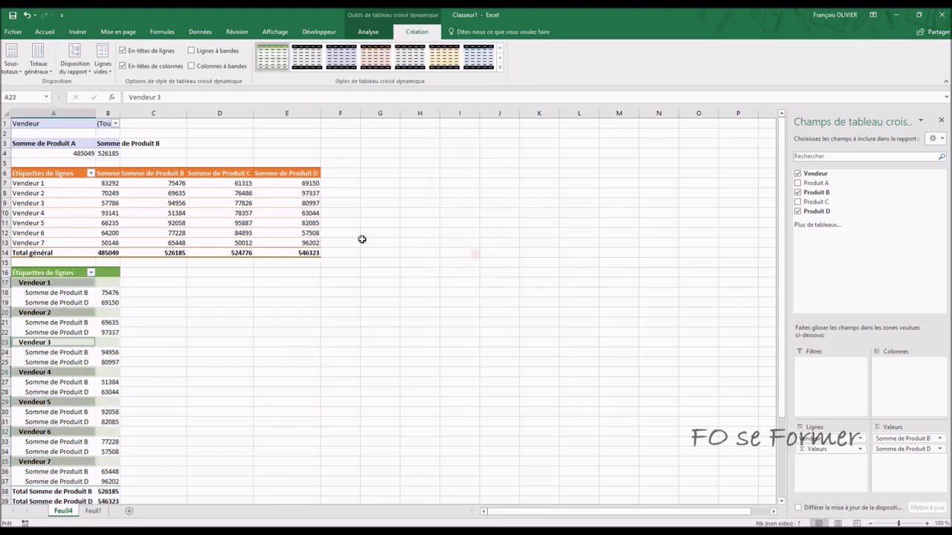
{"action": "left_click", "coordinate": [189, 291]}
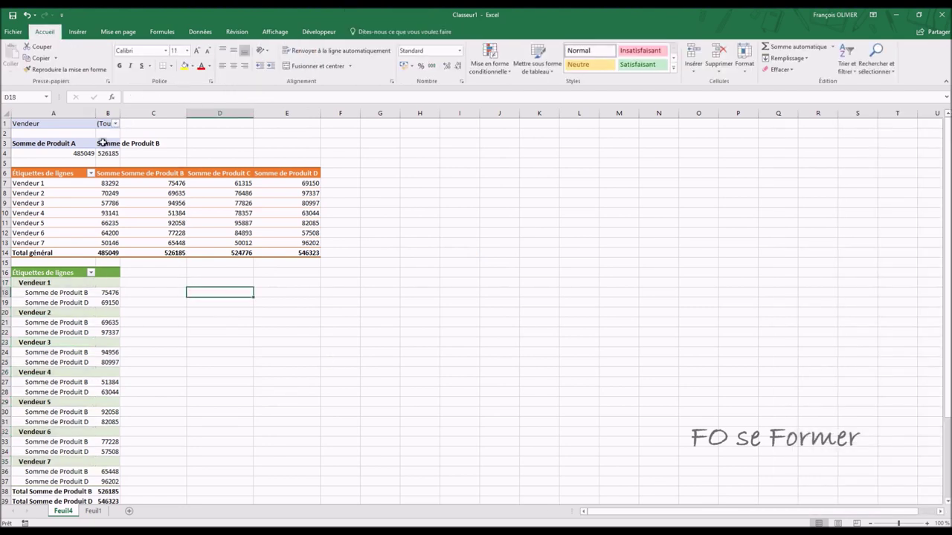
{"action": "left_click", "coordinate": [91, 152]}
{"action": "mouse_move", "coordinate": [375, 57]}
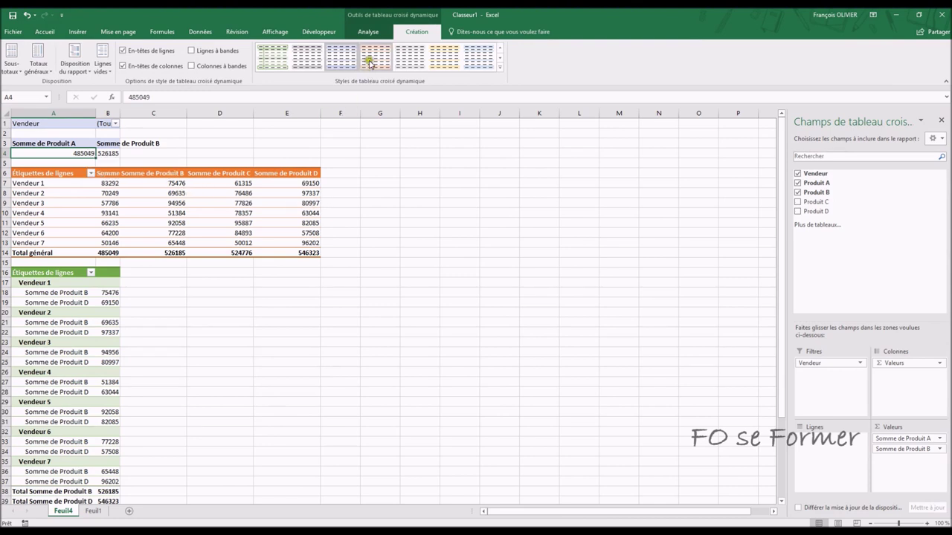
Create a clustered column pivot chart from the top pivot and move it to the sheet's top right.
{"action": "left_click", "coordinate": [359, 33]}
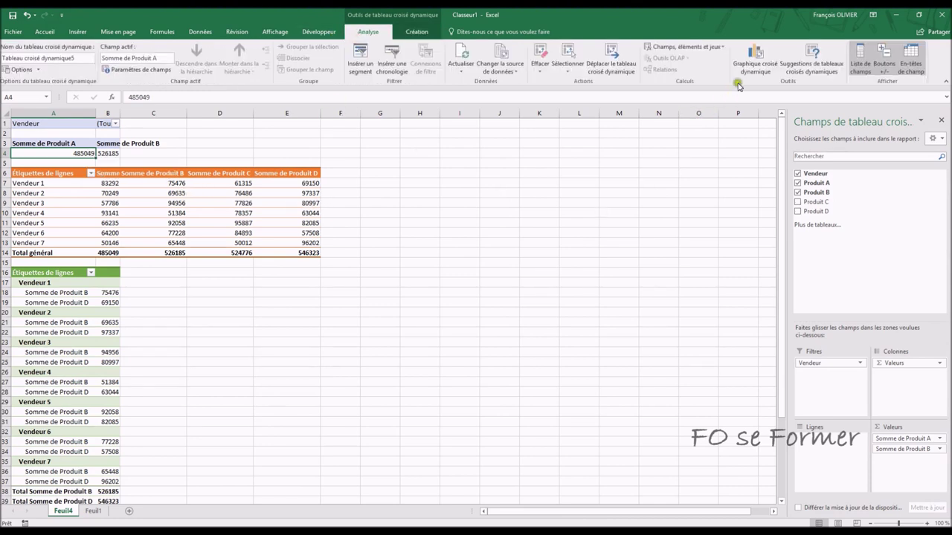
{"action": "left_click", "coordinate": [757, 67]}
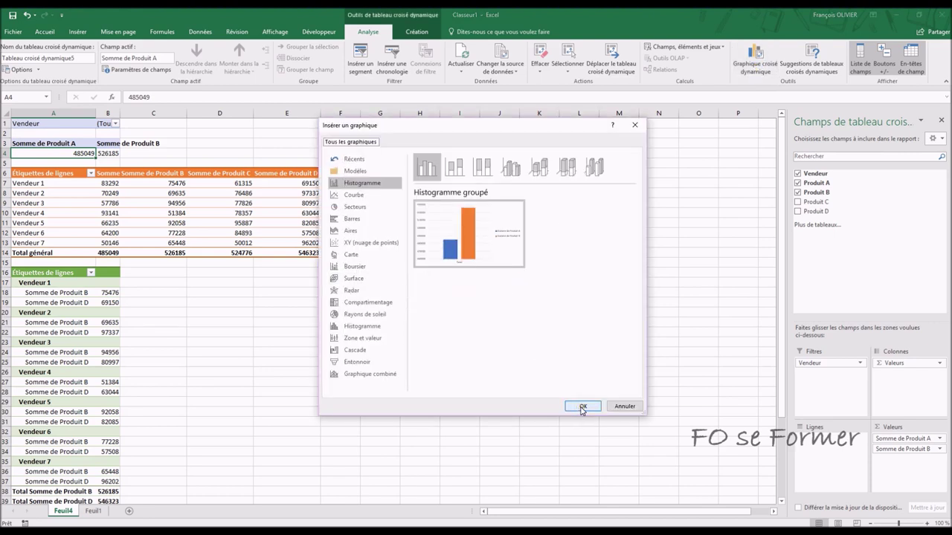
{"action": "left_click", "coordinate": [583, 407]}
{"action": "mouse_move", "coordinate": [452, 266]}
{"action": "left_mouse_down"}
{"action": "mouse_move", "coordinate": [466, 238]}
{"action": "mouse_move", "coordinate": [549, 157]}
{"action": "left_mouse_up"}
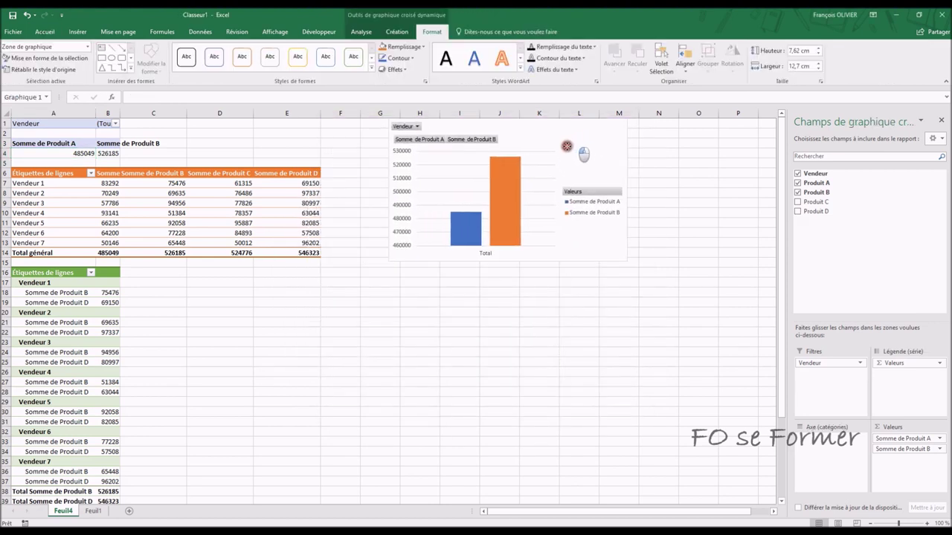
{"action": "mouse_move", "coordinate": [548, 157]}
{"action": "left_mouse_down"}
{"action": "mouse_move", "coordinate": [716, 164]}
{"action": "mouse_move", "coordinate": [707, 157]}
{"action": "left_mouse_up"}
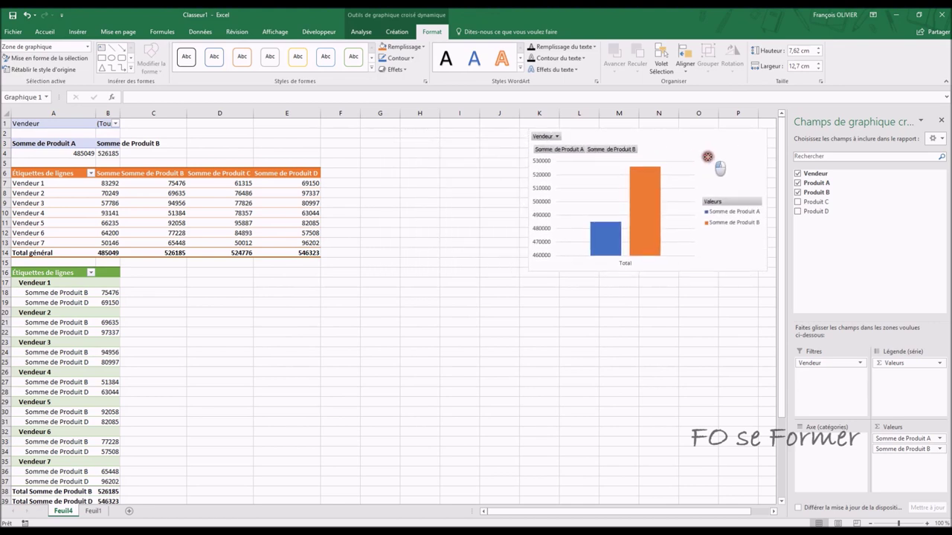
{"action": "left_click", "coordinate": [209, 213]}
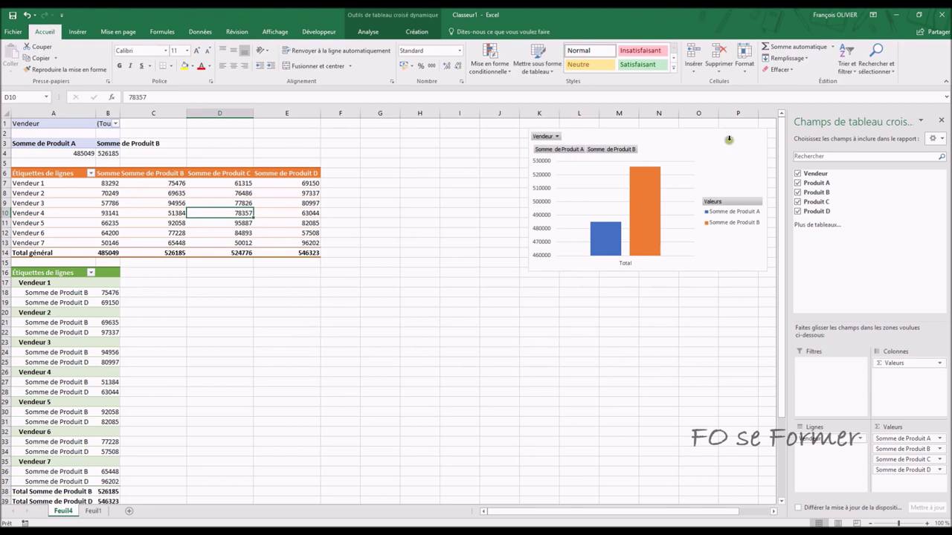
{"action": "left_click", "coordinate": [380, 32]}
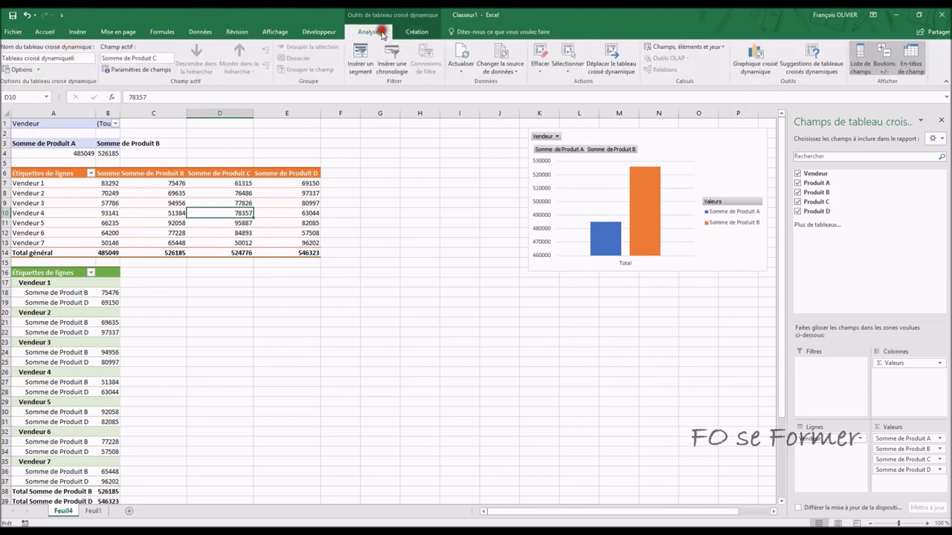
Insert a pie (Secteurs) pivot chart of Somme de Produit A below the column chart, and widen column B.
{"action": "left_click", "coordinate": [759, 52]}
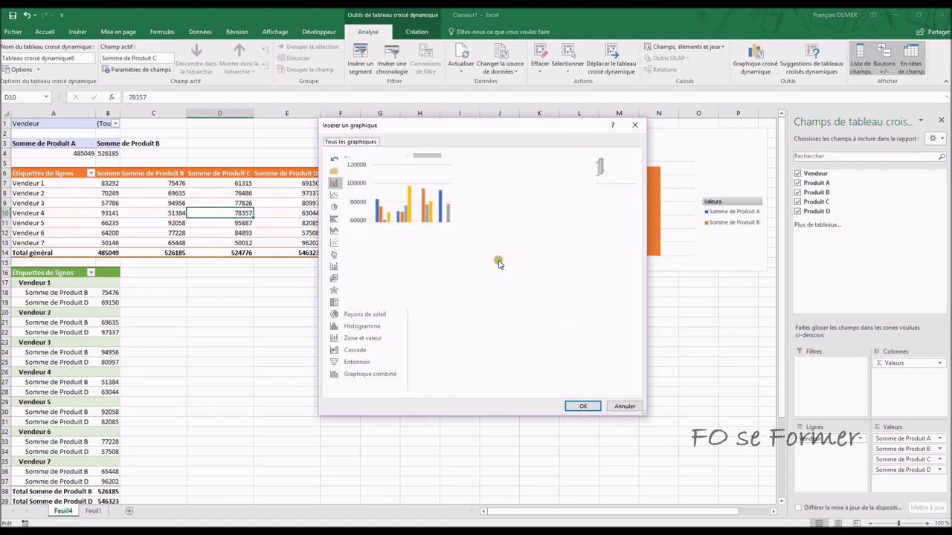
{"action": "left_click", "coordinate": [357, 207]}
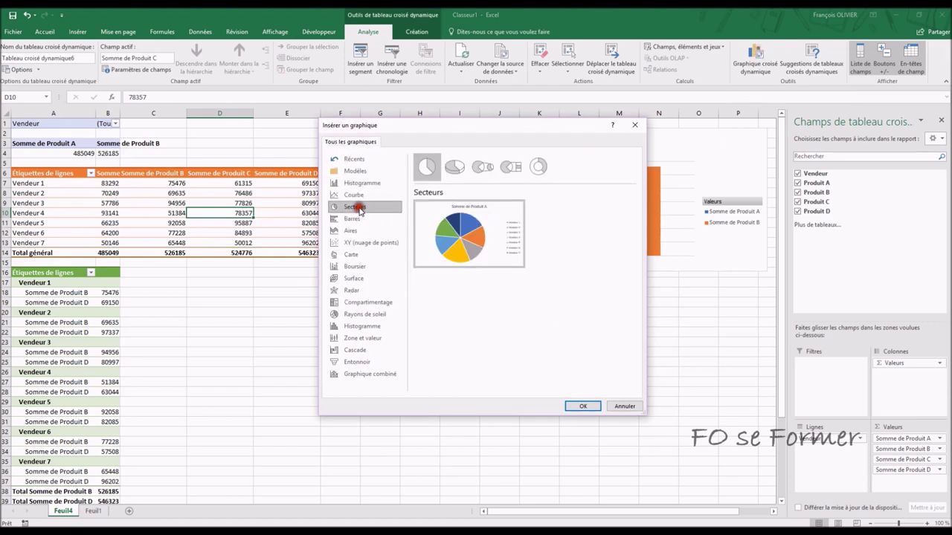
{"action": "left_click", "coordinate": [574, 407]}
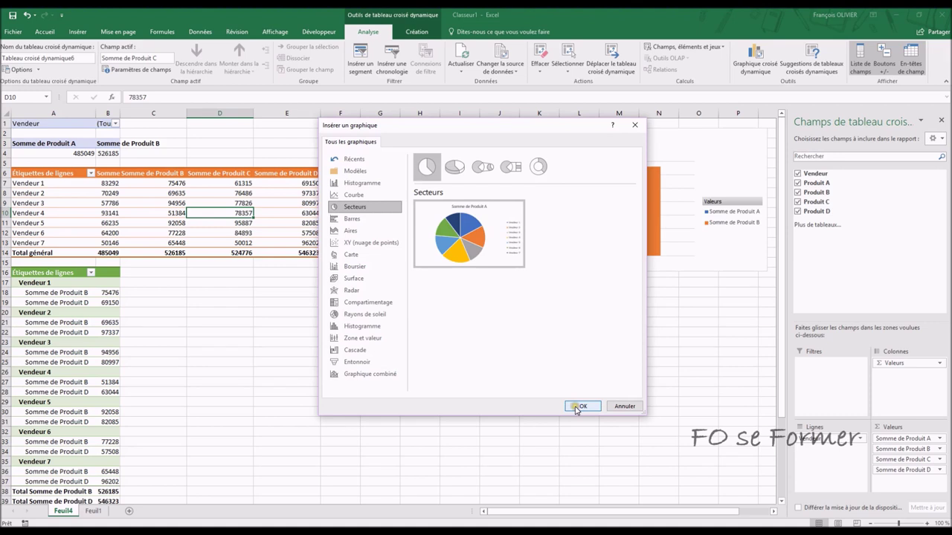
{"action": "left_click", "coordinate": [575, 407]}
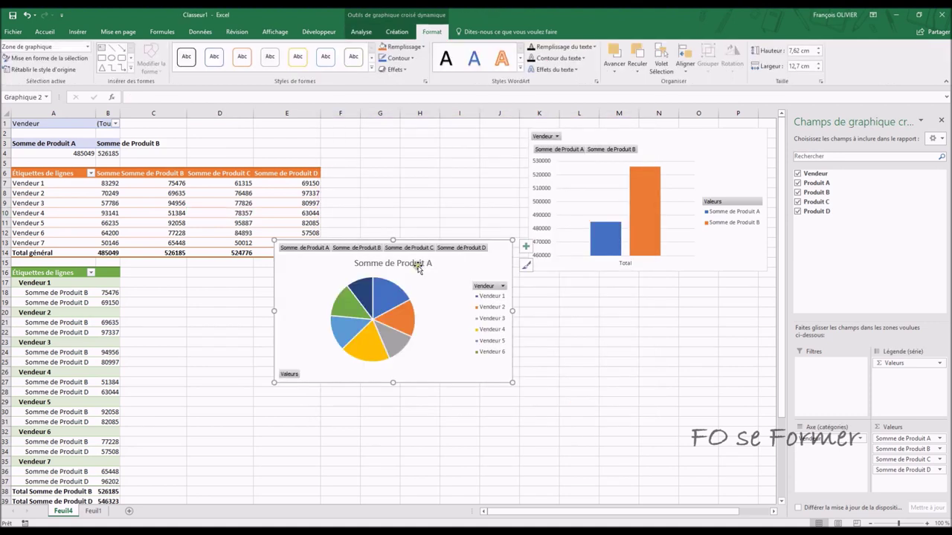
{"action": "mouse_move", "coordinate": [428, 241]}
{"action": "left_mouse_down"}
{"action": "mouse_move", "coordinate": [608, 297]}
{"action": "mouse_move", "coordinate": [660, 280]}
{"action": "left_mouse_up"}
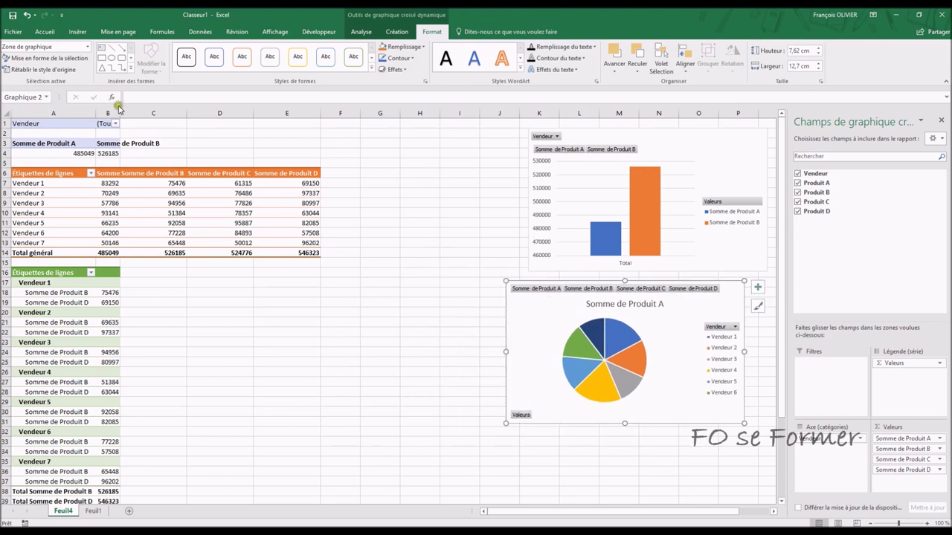
{"action": "left_click_drag", "start_coordinate": [120, 113], "coordinate": [170, 113]}
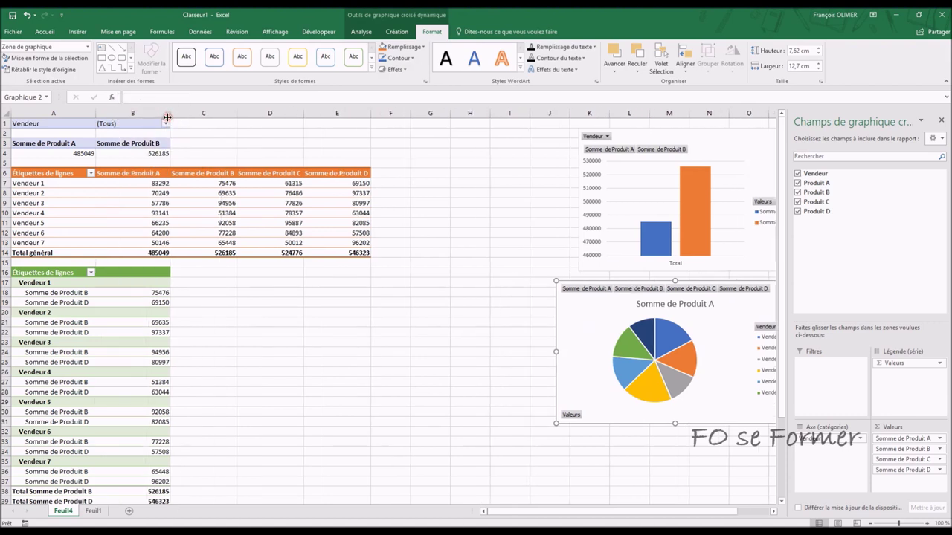
{"action": "left_click_drag", "start_coordinate": [168, 115], "coordinate": [160, 115]}
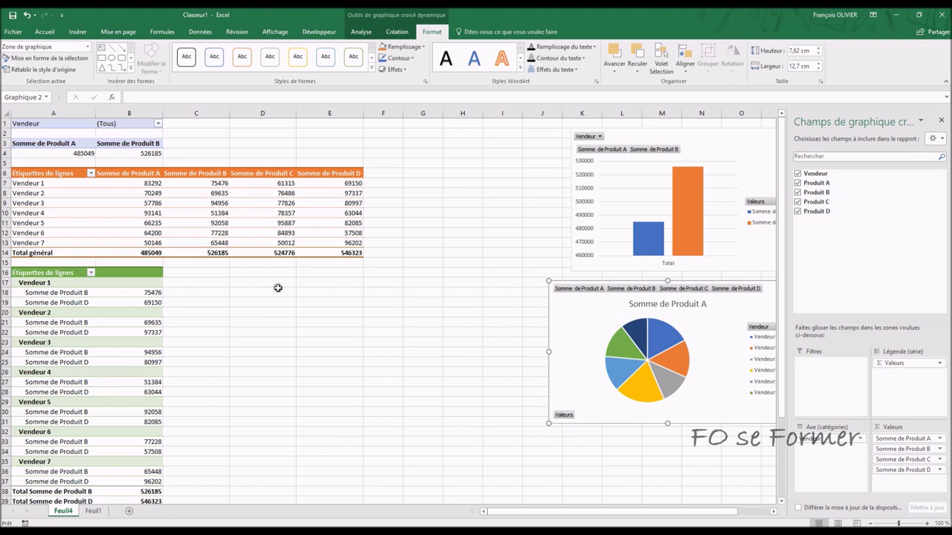
Insert a clustered bar pivot chart from the green Produit B and D pivot table.
{"action": "left_click", "coordinate": [100, 294]}
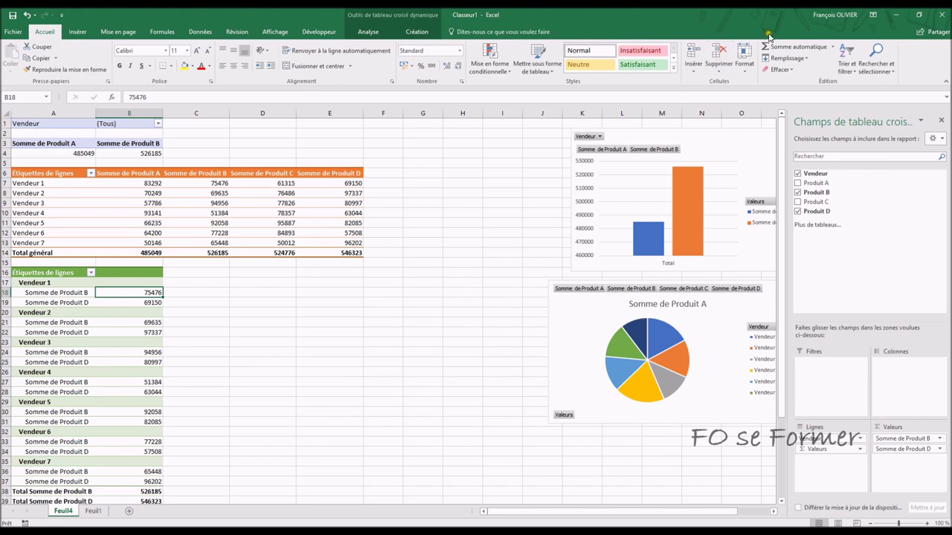
{"action": "left_click", "coordinate": [368, 32]}
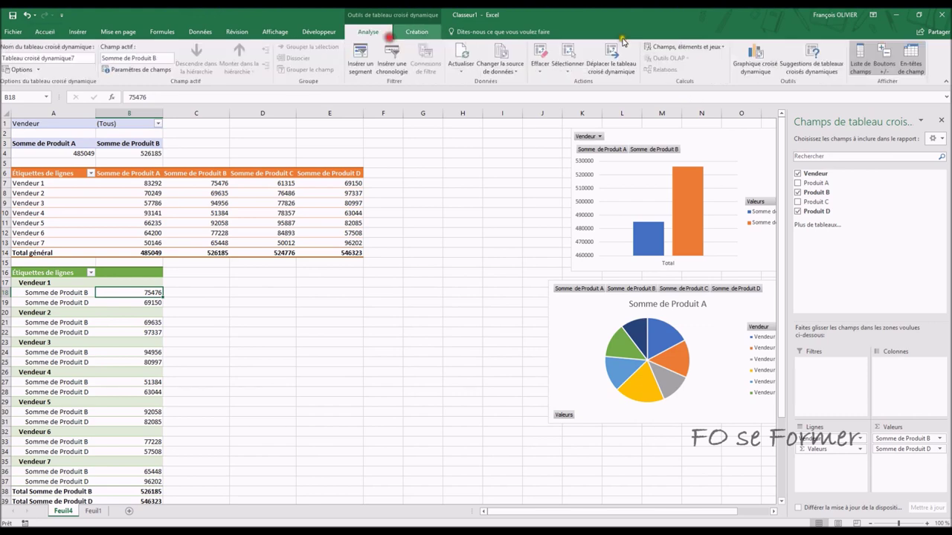
{"action": "left_click", "coordinate": [762, 54]}
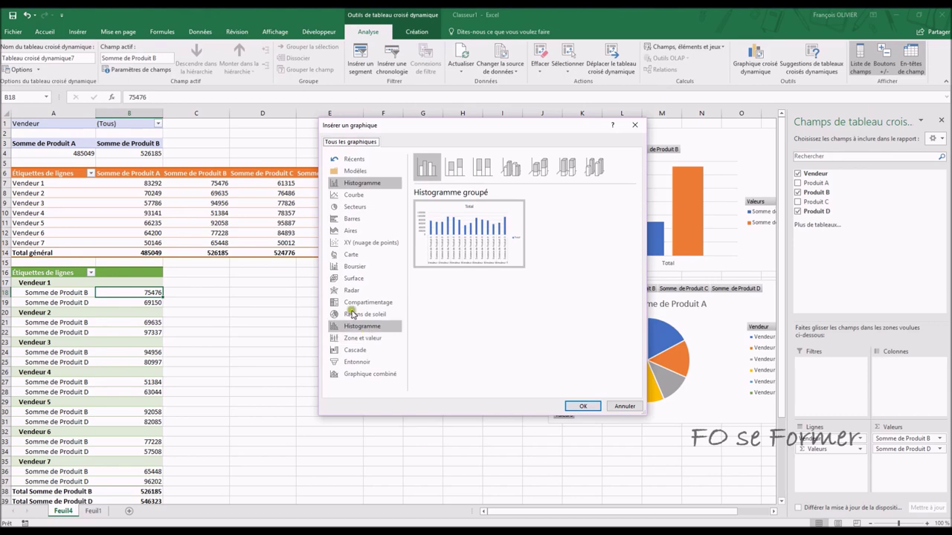
{"action": "left_click", "coordinate": [334, 218]}
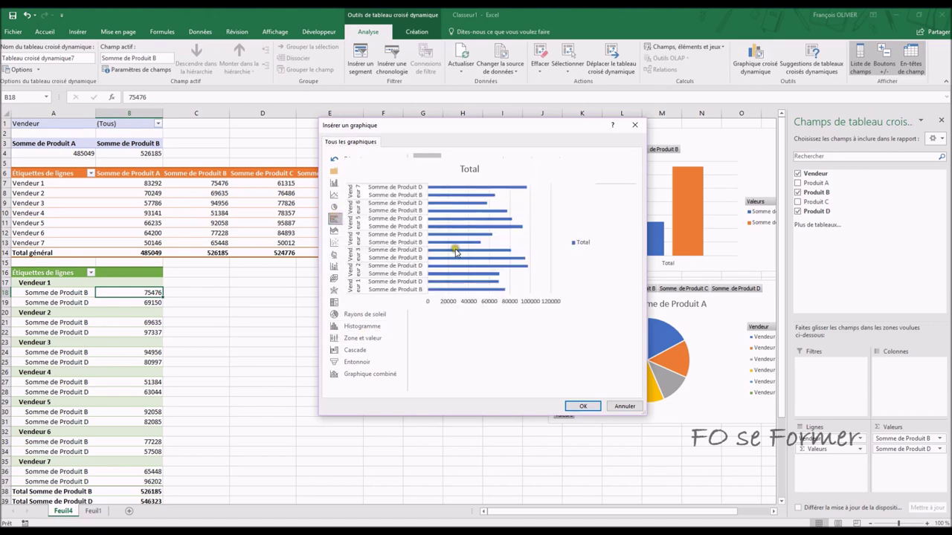
{"action": "left_click", "coordinate": [578, 406]}
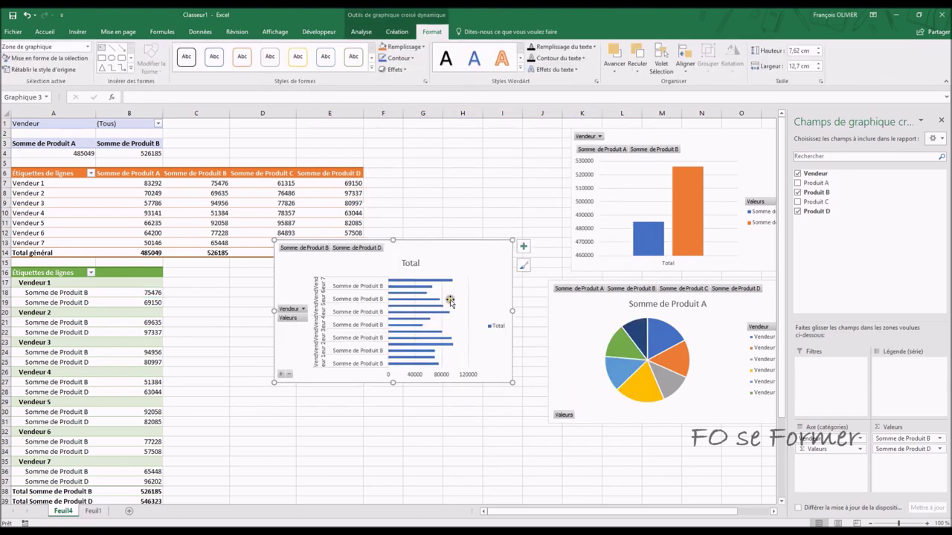
Place the bar chart beside the green pivot table and stretch it to 12,57 cm tall.
{"action": "mouse_move", "coordinate": [455, 247]}
{"action": "left_mouse_down"}
{"action": "mouse_move", "coordinate": [461, 278]}
{"action": "mouse_move", "coordinate": [367, 283]}
{"action": "left_mouse_up"}
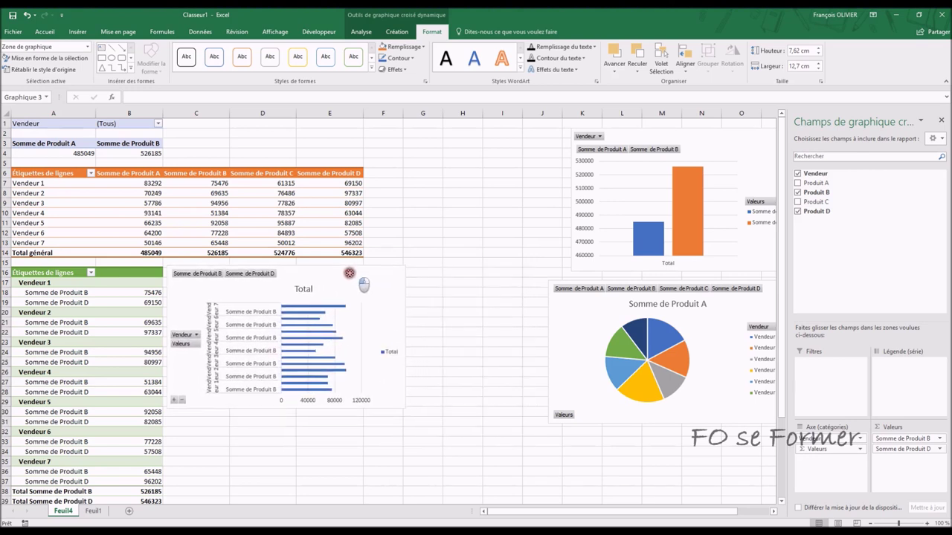
{"action": "left_click_drag", "start_coordinate": [368, 283], "coordinate": [345, 273]}
{"action": "left_click_drag", "start_coordinate": [280, 409], "coordinate": [286, 496]}
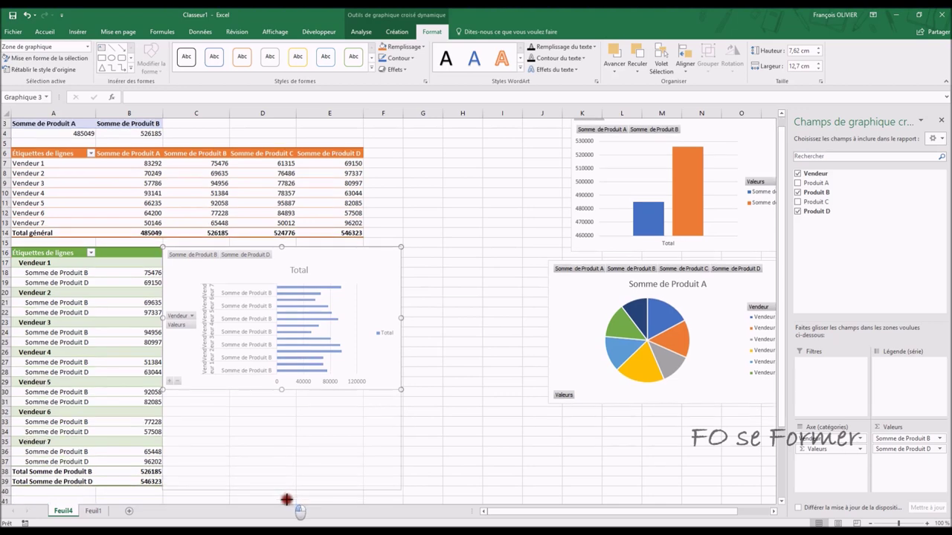
{"action": "left_click_drag", "start_coordinate": [286, 496], "coordinate": [286, 502]}
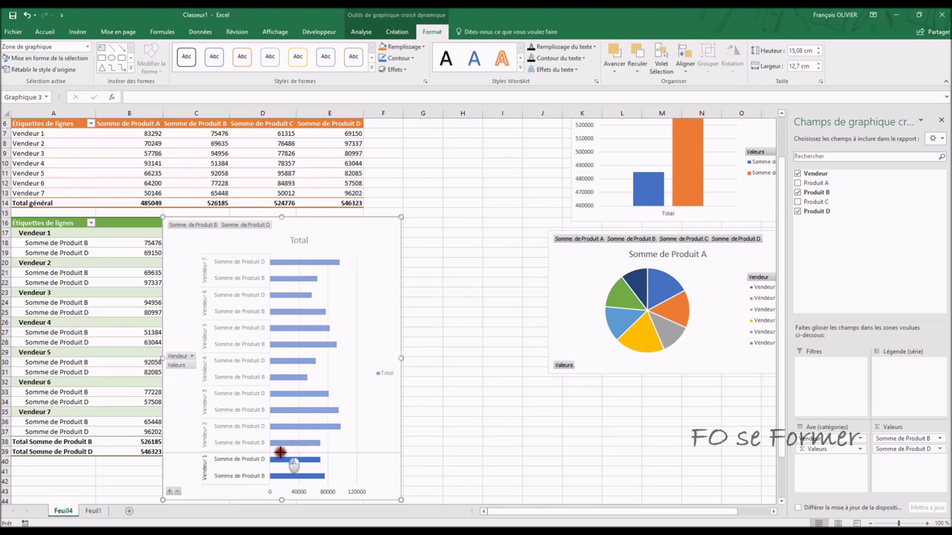
{"action": "left_click_drag", "start_coordinate": [280, 498], "coordinate": [281, 453]}
Select the Somme de Produit A pie chart and its field button.
{"action": "scroll", "coordinate": [481, 359], "scroll_direction": "up", "scroll_amount": 1}
{"action": "scroll", "coordinate": [481, 359], "scroll_direction": "up", "scroll_amount": 1}
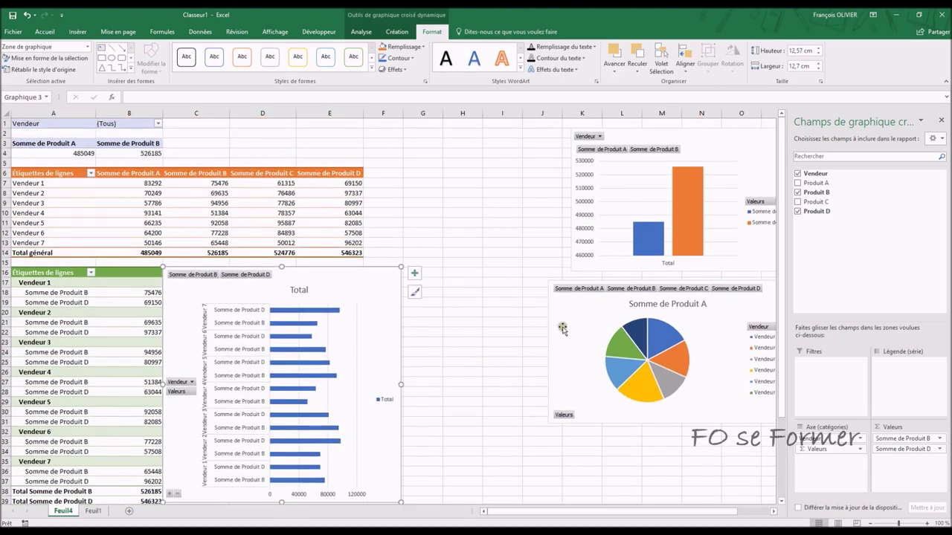
{"action": "left_click", "coordinate": [563, 328]}
{"action": "left_click", "coordinate": [574, 291]}
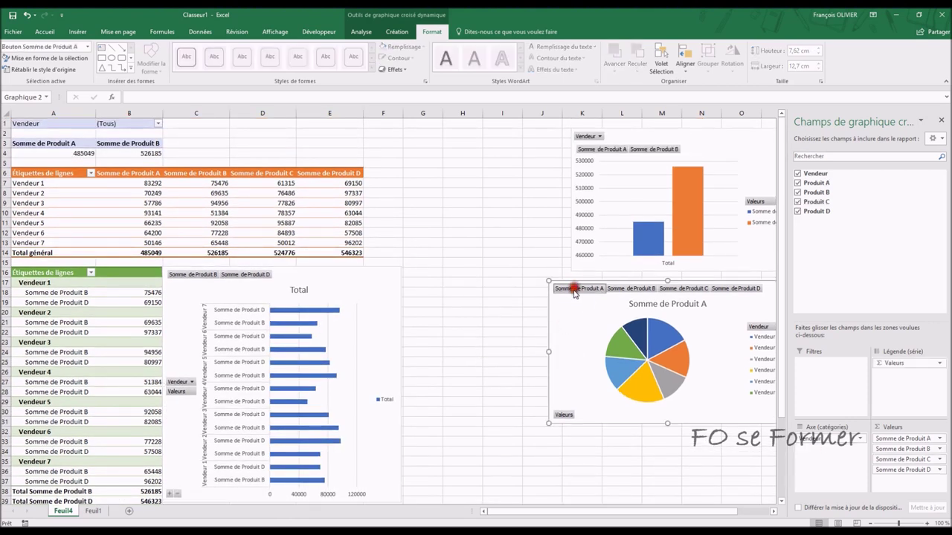
Select the pie chart's Produit B, C and D field buttons and shift the chart slightly left.
{"action": "left_click", "coordinate": [632, 290]}
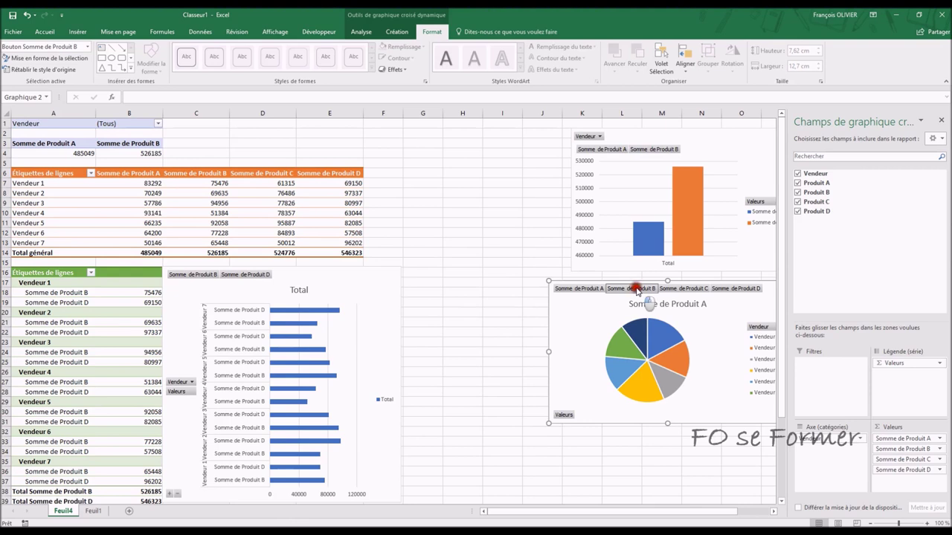
{"action": "left_click", "coordinate": [698, 290]}
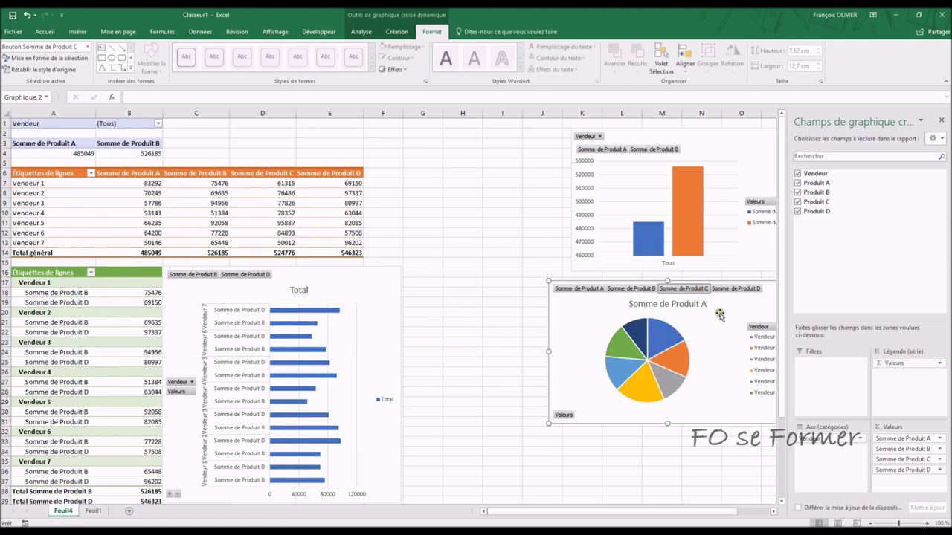
{"action": "left_click", "coordinate": [738, 289]}
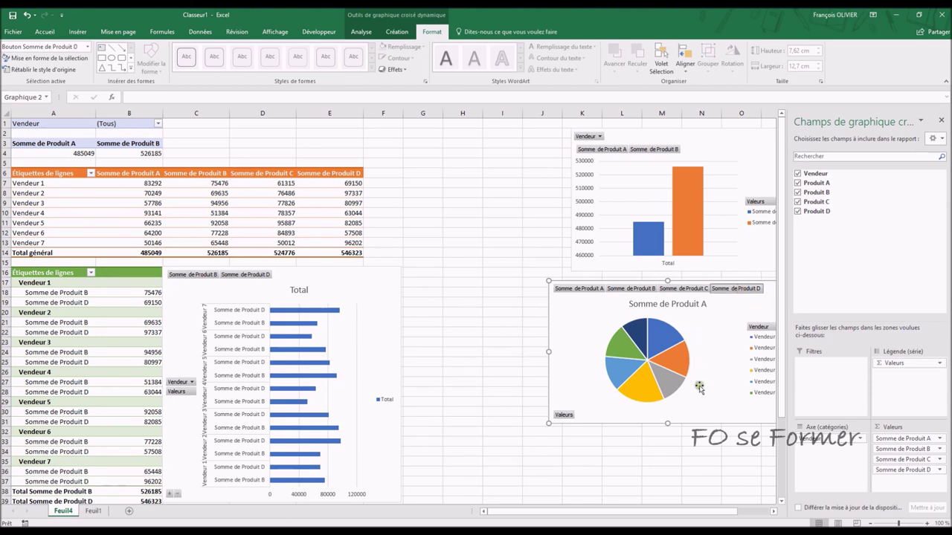
{"action": "left_click_drag", "start_coordinate": [714, 393], "coordinate": [653, 393]}
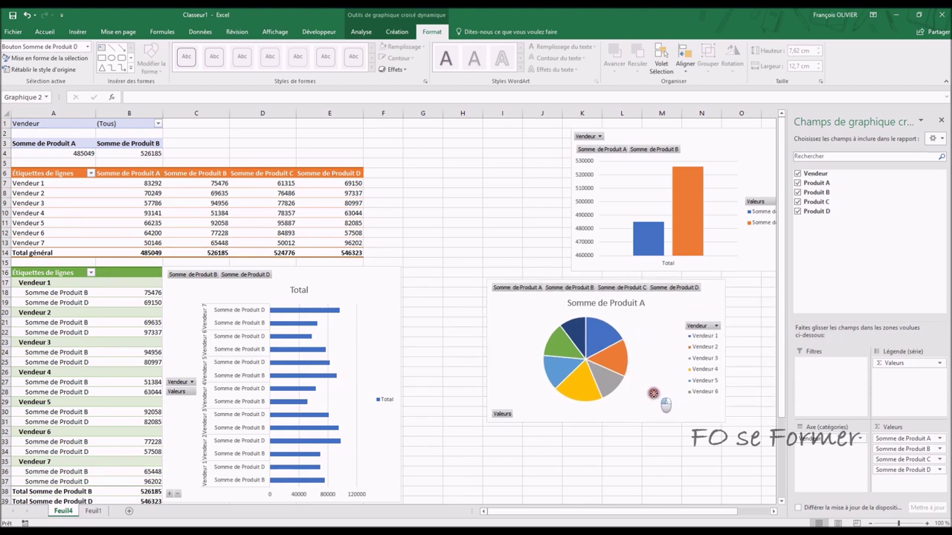
Check the pie chart's Vendeur filter without changes, then delete the pie chart.
{"action": "left_click", "coordinate": [713, 326]}
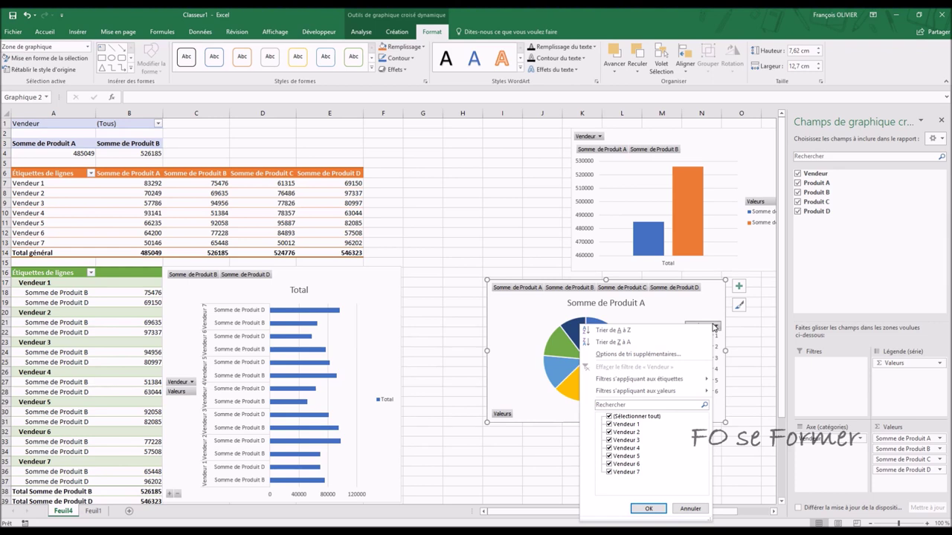
{"action": "left_click", "coordinate": [713, 328]}
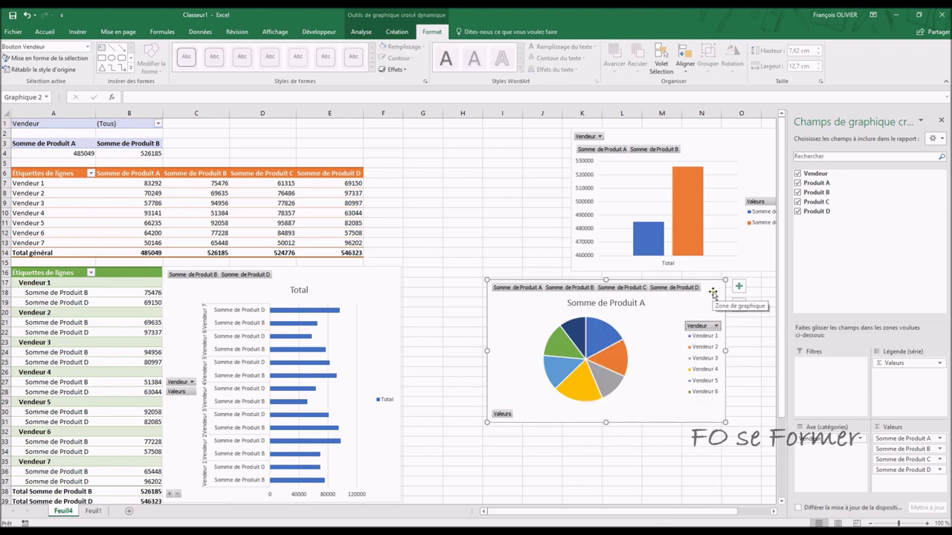
{"action": "left_click", "coordinate": [719, 313]}
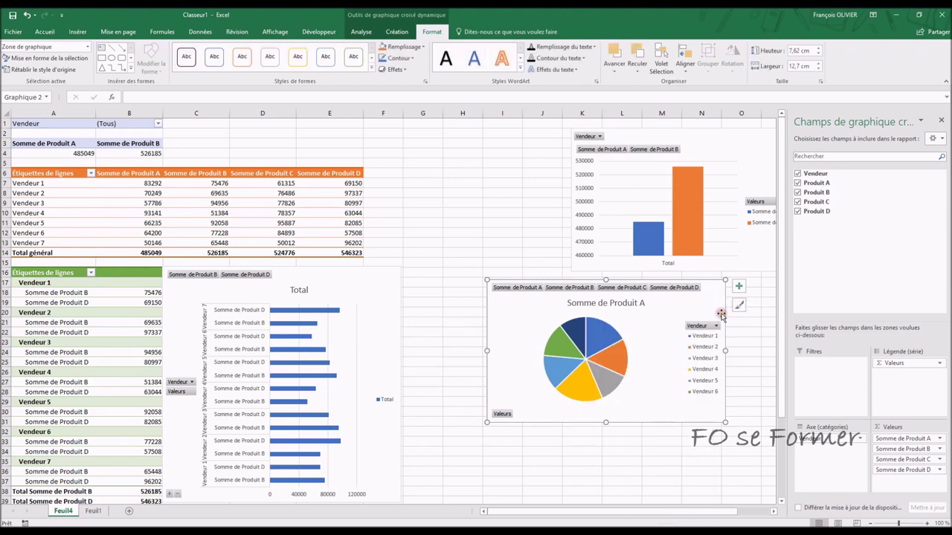
{"action": "key", "text": "Delete"}
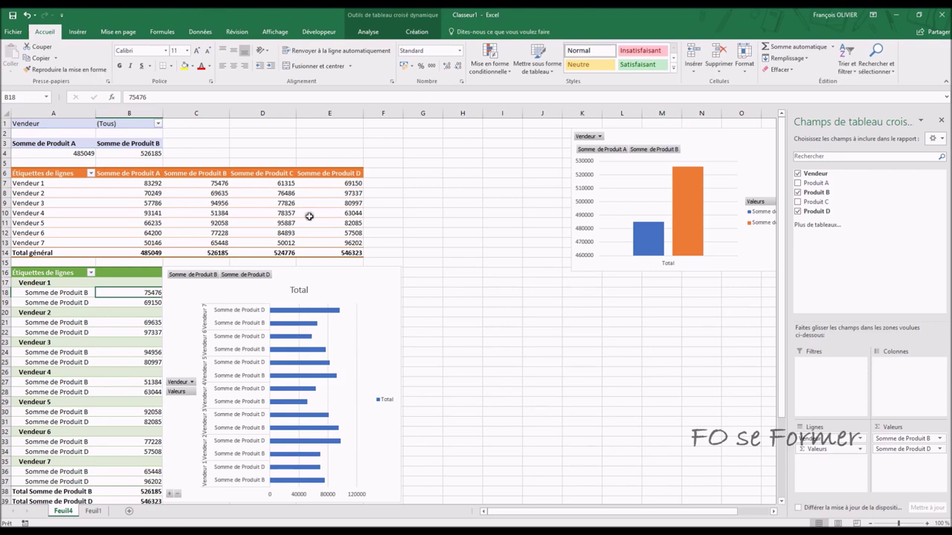
Insert a Histogramme 3D pivot chart from the orange Vendeur pivot table.
{"action": "left_click", "coordinate": [281, 222]}
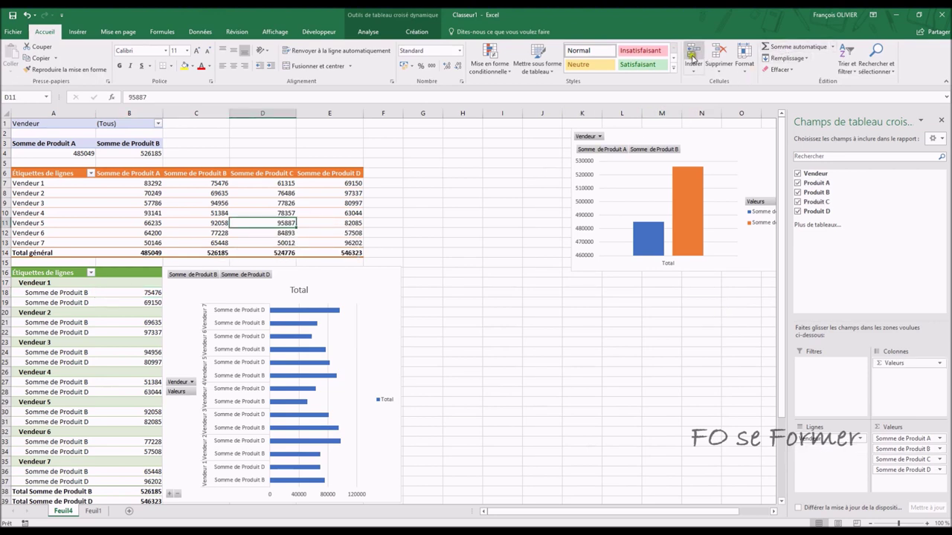
{"action": "left_click", "coordinate": [365, 32]}
{"action": "left_click", "coordinate": [755, 58]}
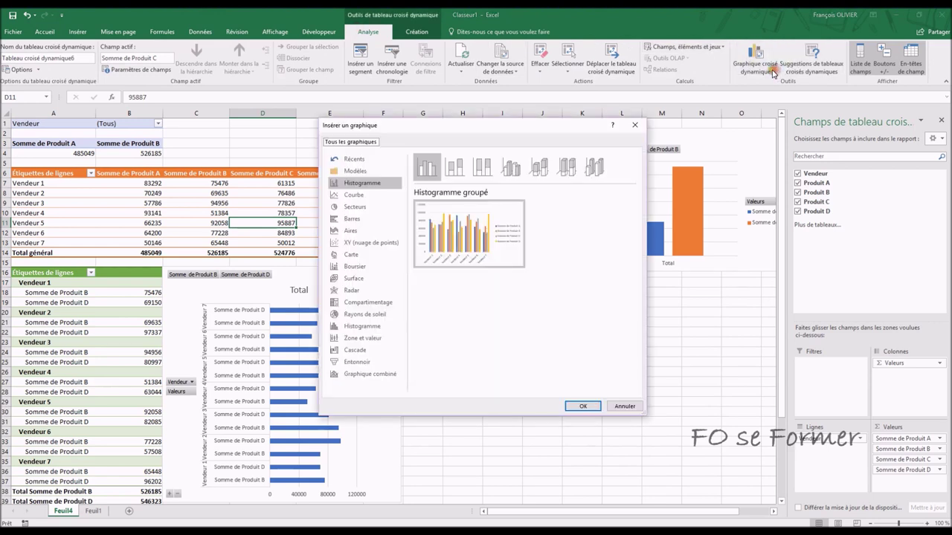
{"action": "left_click", "coordinate": [384, 194]}
{"action": "mouse_move", "coordinate": [454, 167]}
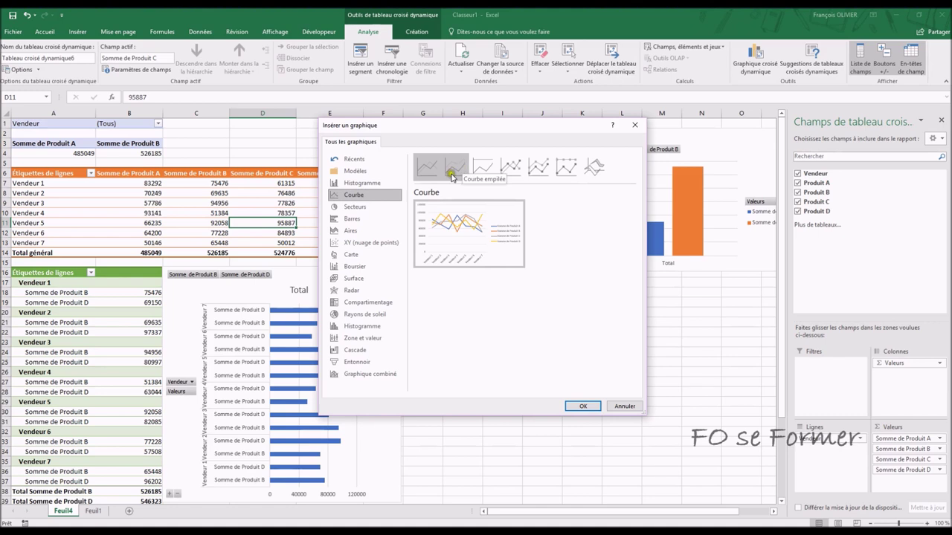
{"action": "left_click", "coordinate": [352, 182]}
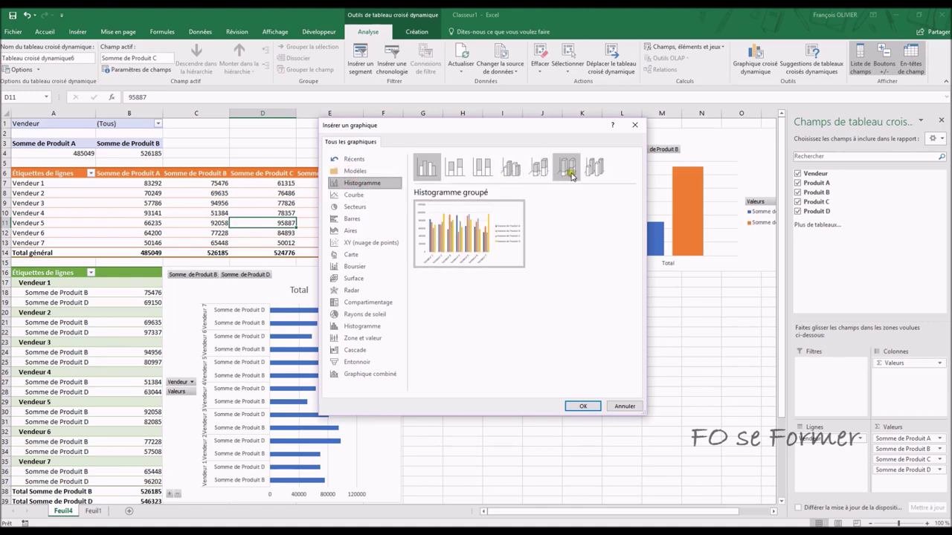
{"action": "left_click", "coordinate": [594, 169]}
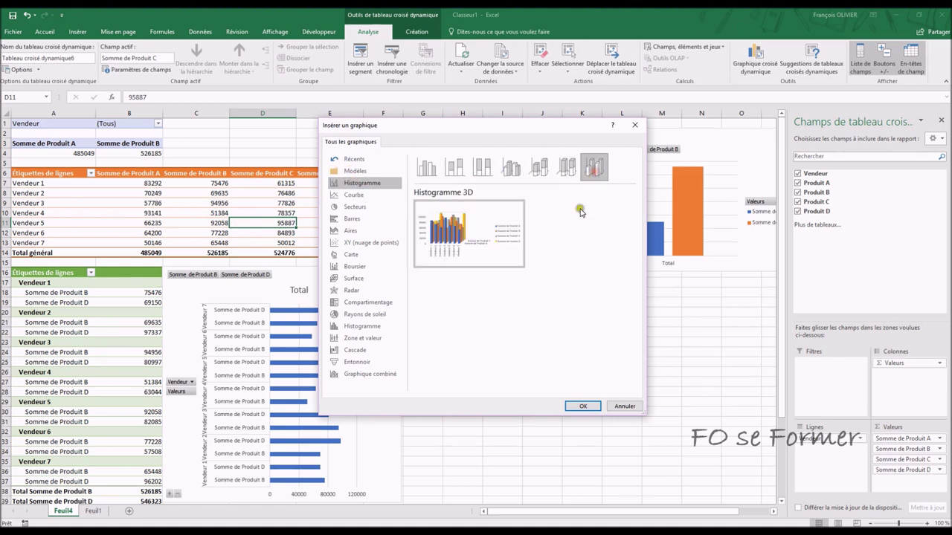
{"action": "left_click", "coordinate": [583, 406]}
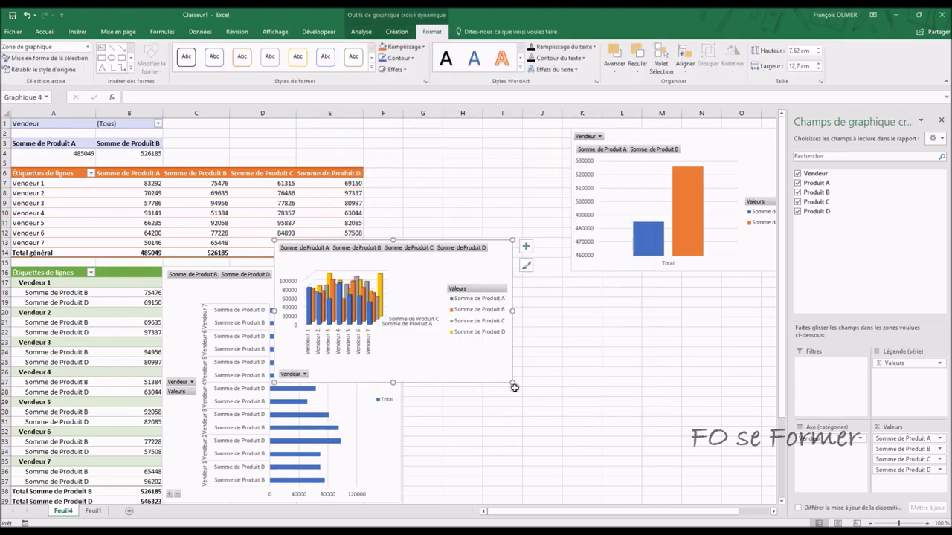
Enlarge the 3D column chart, move it right, and hide the pivot chart field list.
{"action": "left_click_drag", "start_coordinate": [513, 383], "coordinate": [558, 420]}
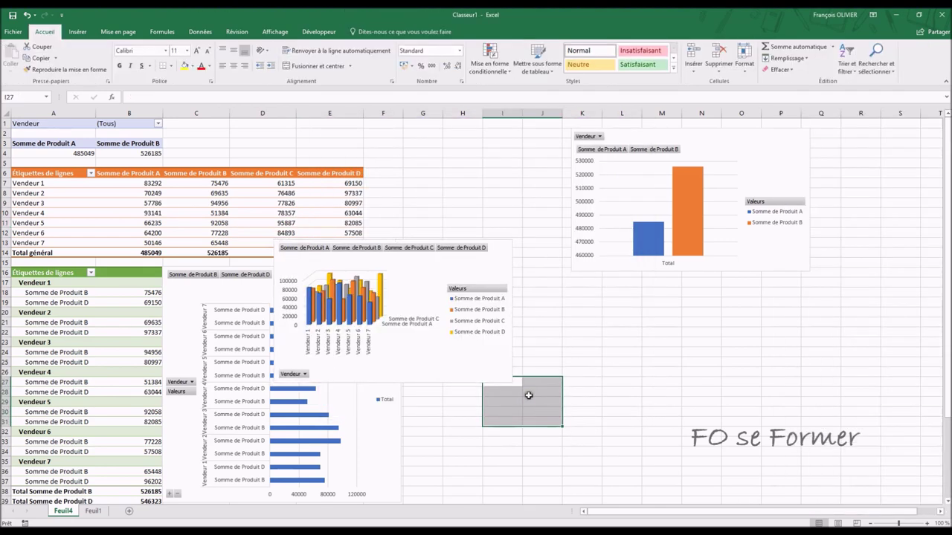
{"action": "left_click", "coordinate": [501, 371]}
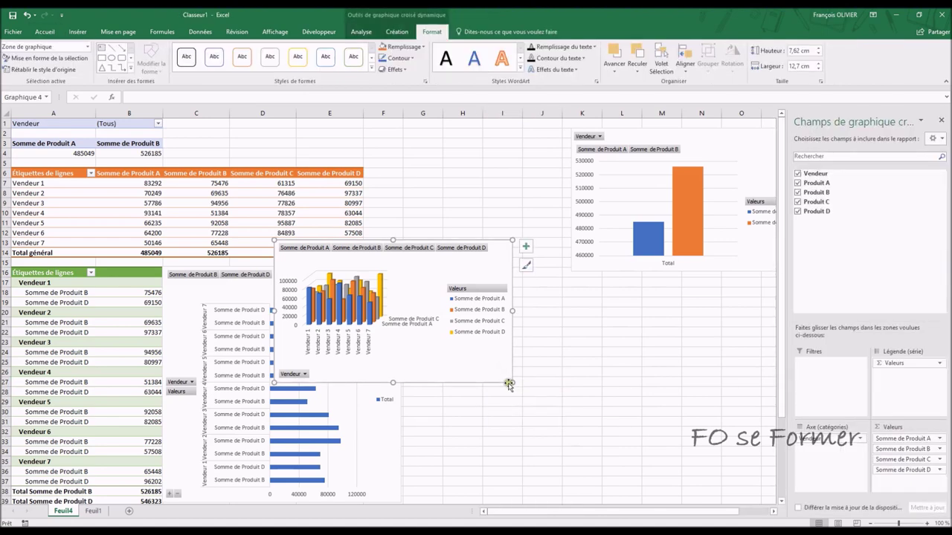
{"action": "left_click_drag", "start_coordinate": [509, 384], "coordinate": [565, 426]}
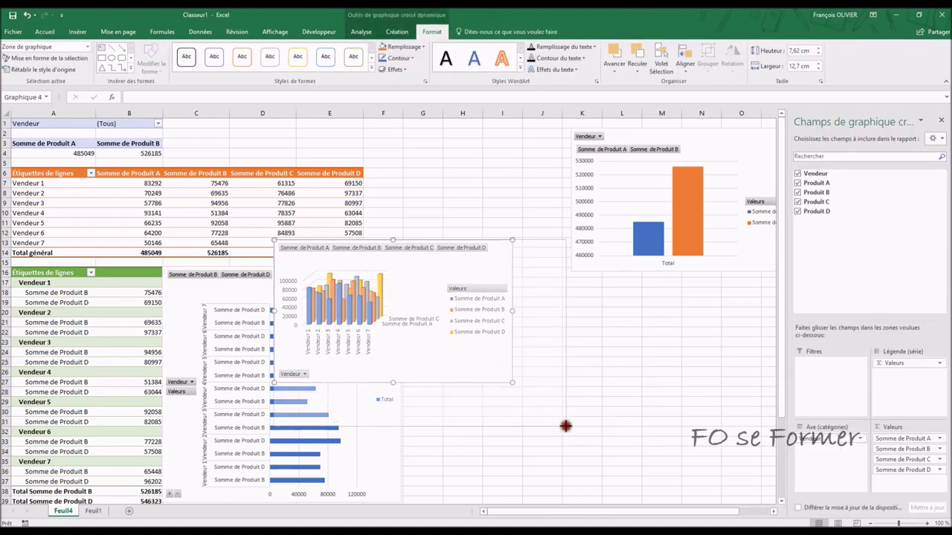
{"action": "left_click_drag", "start_coordinate": [548, 389], "coordinate": [759, 416]}
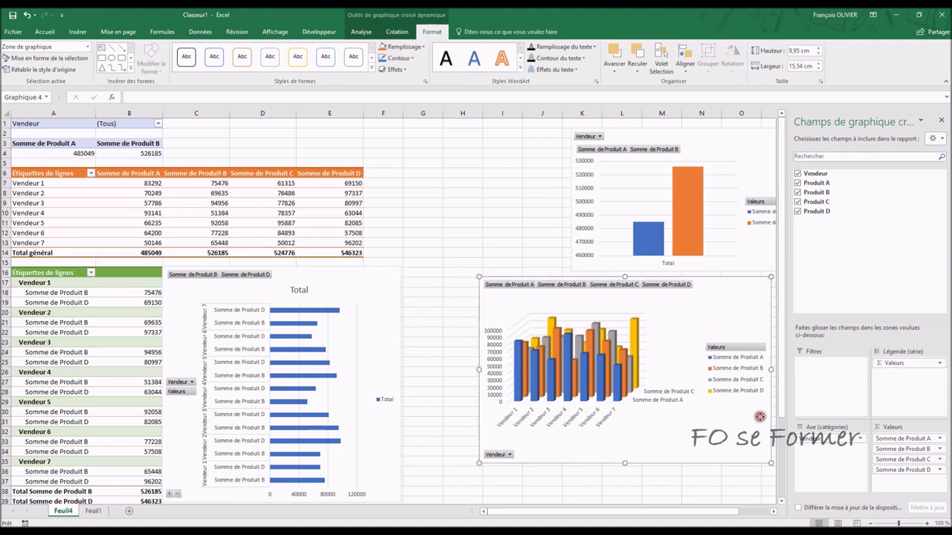
{"action": "left_click", "coordinate": [370, 32]}
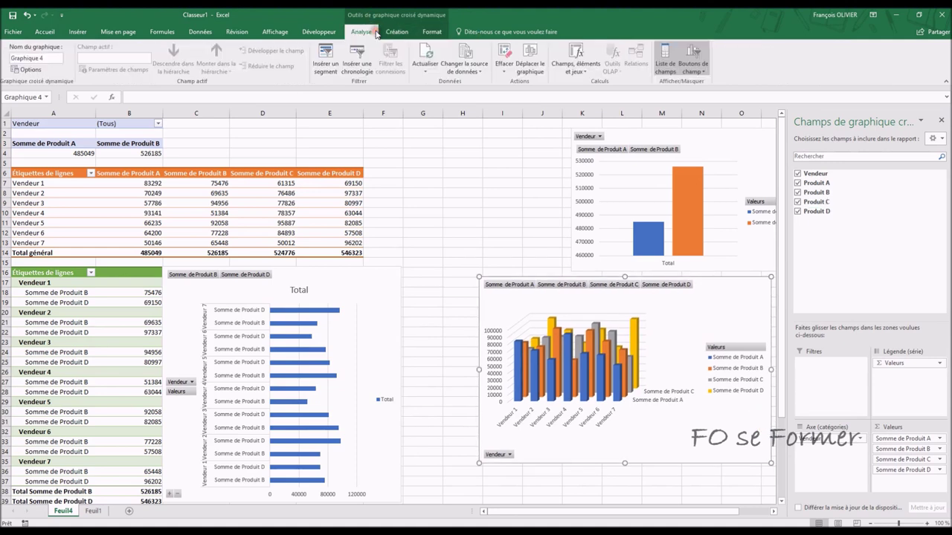
{"action": "left_click", "coordinate": [665, 59]}
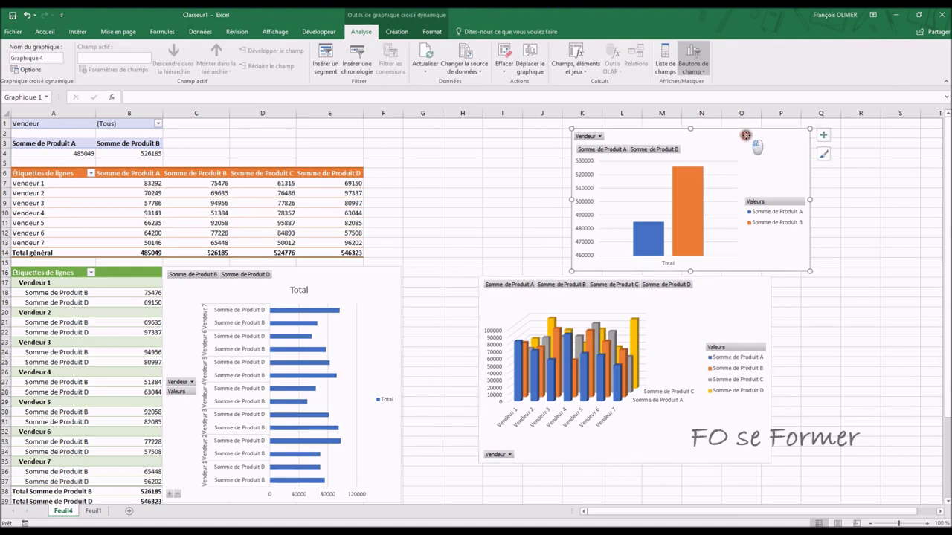
Move the Total column chart and the 3D column chart further right.
{"action": "left_click_drag", "start_coordinate": [742, 138], "coordinate": [861, 139]}
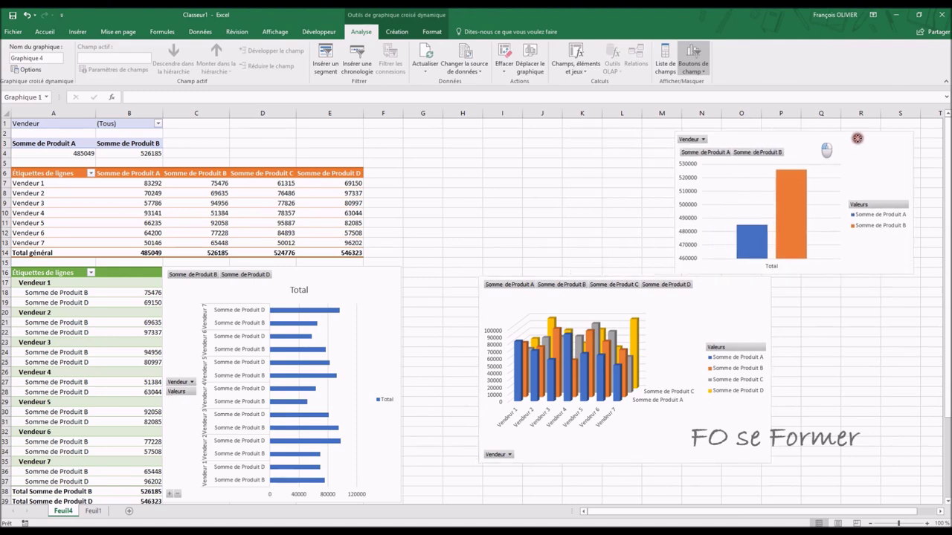
{"action": "left_click", "coordinate": [685, 308]}
{"action": "left_click_drag", "start_coordinate": [754, 303], "coordinate": [753, 301]}
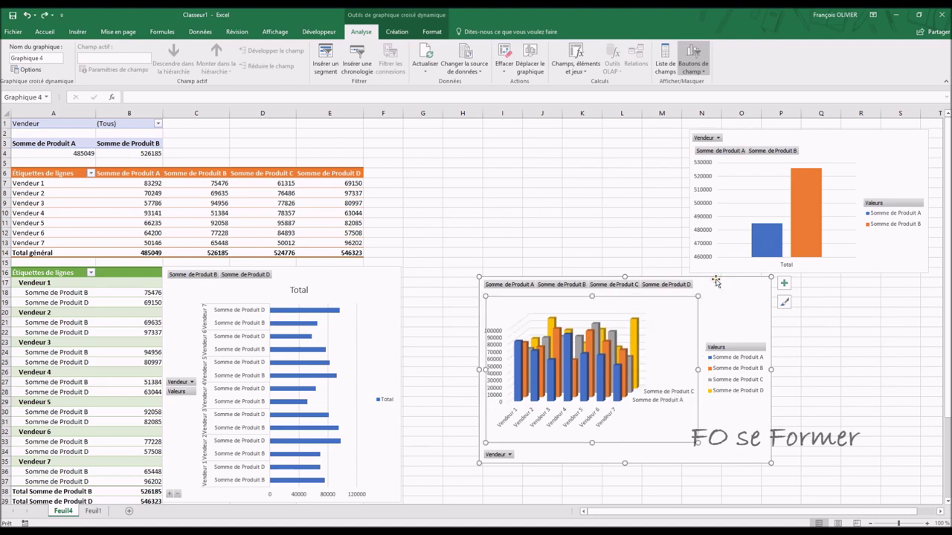
{"action": "left_click_drag", "start_coordinate": [718, 284], "coordinate": [860, 287]}
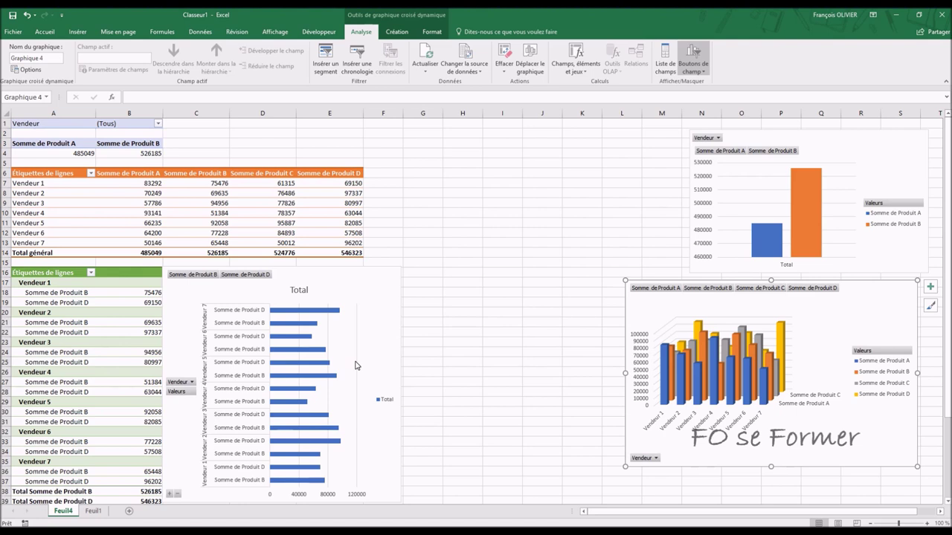
{"action": "left_click", "coordinate": [819, 140]}
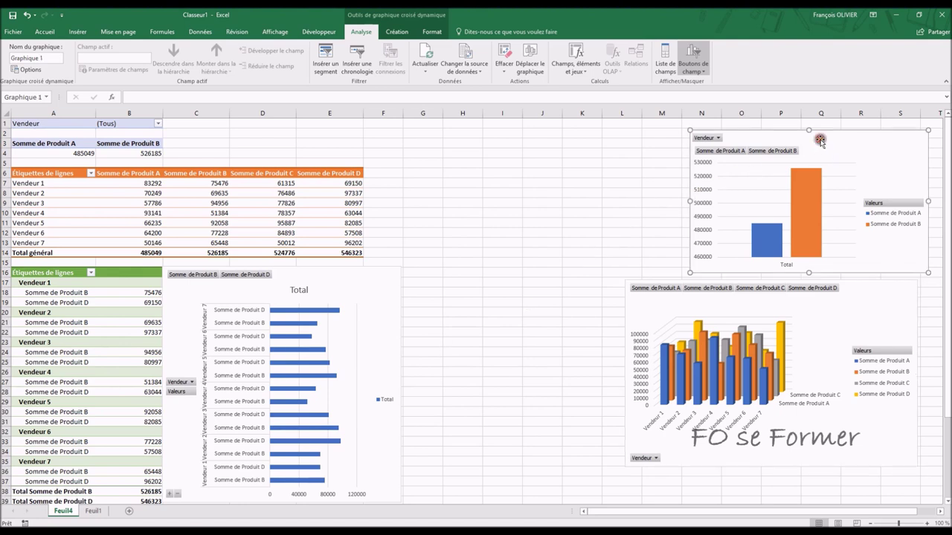
Rename the column, 3D column and bar pivot charts, the bar chart becoming TCD 3.
{"action": "left_click", "coordinate": [59, 59]}
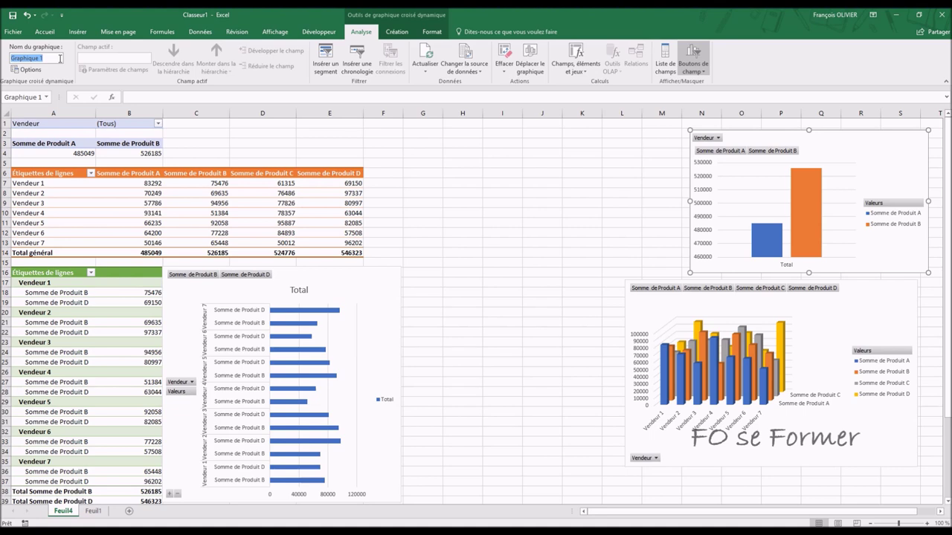
{"action": "type", "text": "P"}
{"action": "left_click", "coordinate": [841, 312]}
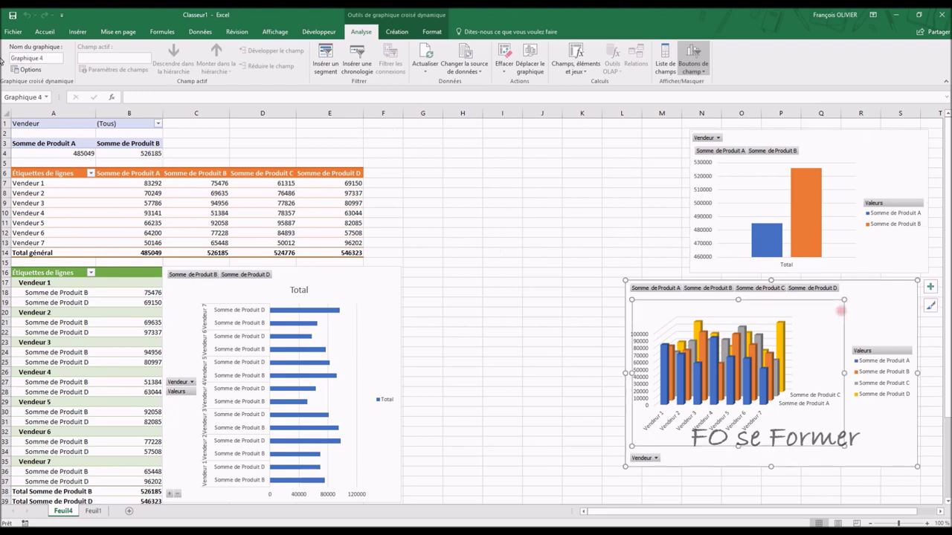
{"action": "left_click", "coordinate": [43, 58]}
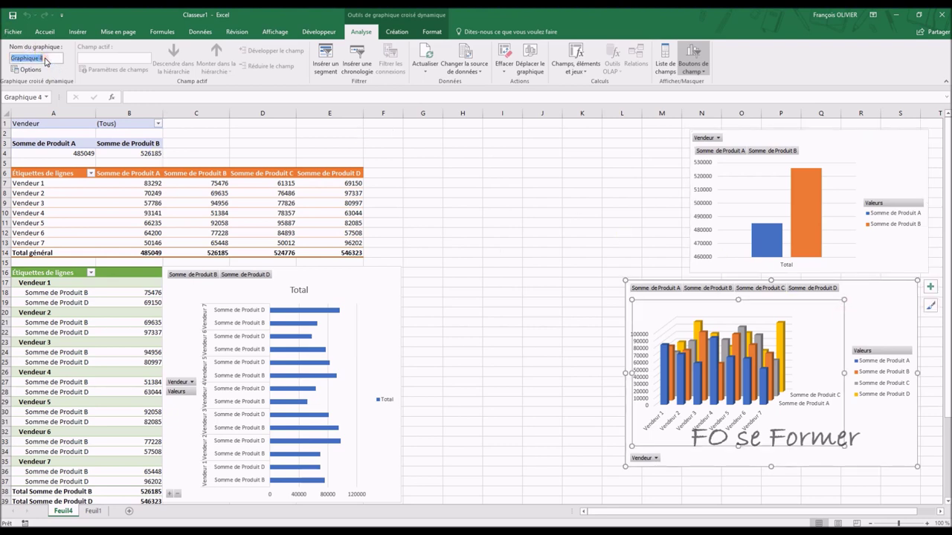
{"action": "type", "text": "1"}
{"action": "left_click", "coordinate": [350, 271]}
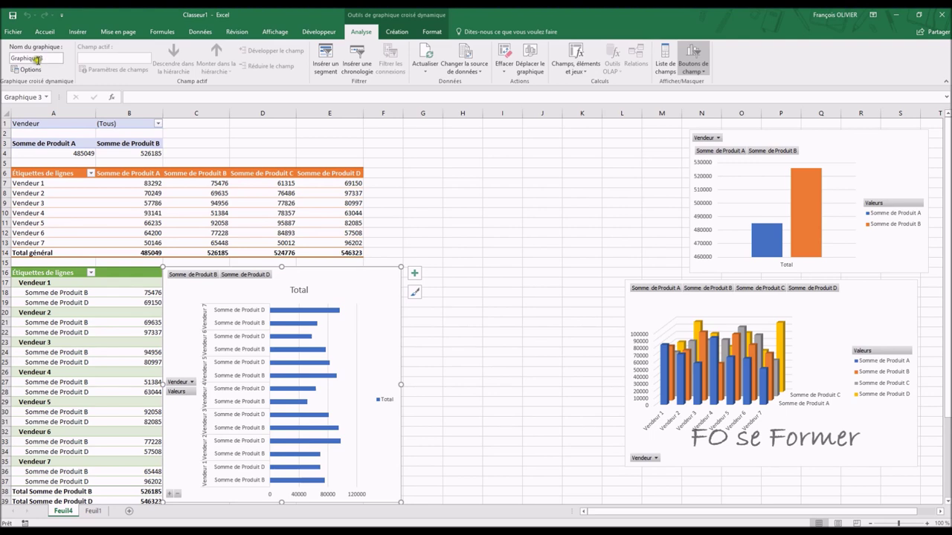
{"action": "left_click", "coordinate": [56, 56]}
{"action": "type", "text": "TC"}
{"action": "left_click", "coordinate": [420, 158]}
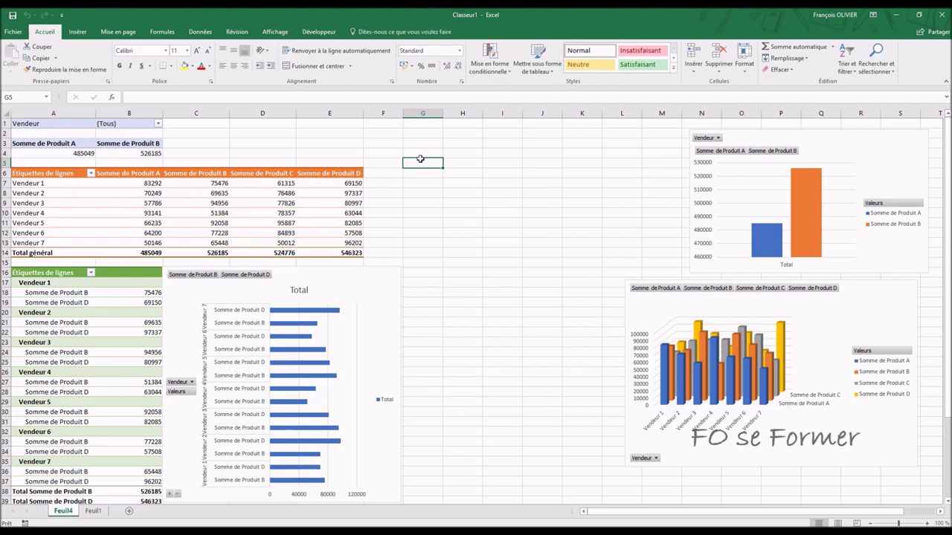
Insert a Vendeur slicer for the product pivot table from cell D9.
{"action": "left_click", "coordinate": [281, 207]}
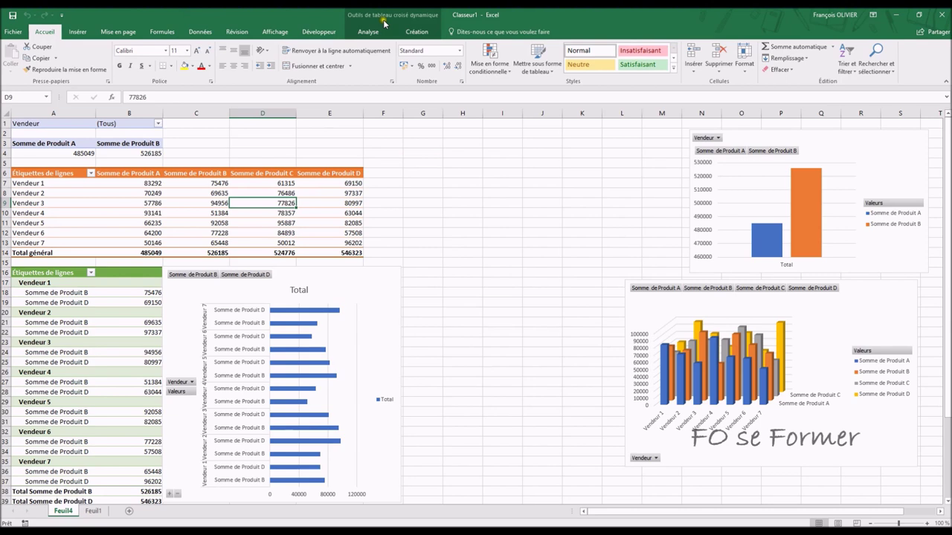
{"action": "left_click", "coordinate": [374, 32]}
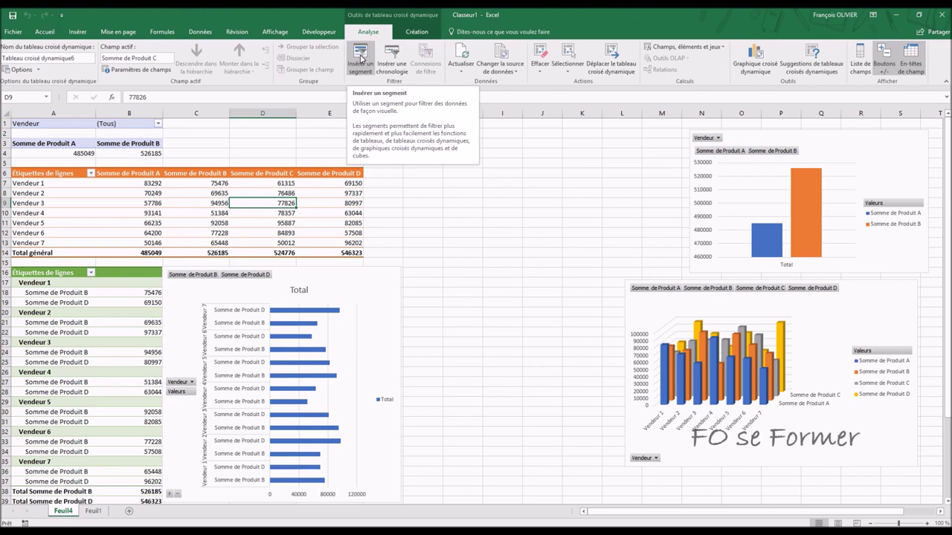
{"action": "left_click", "coordinate": [361, 57]}
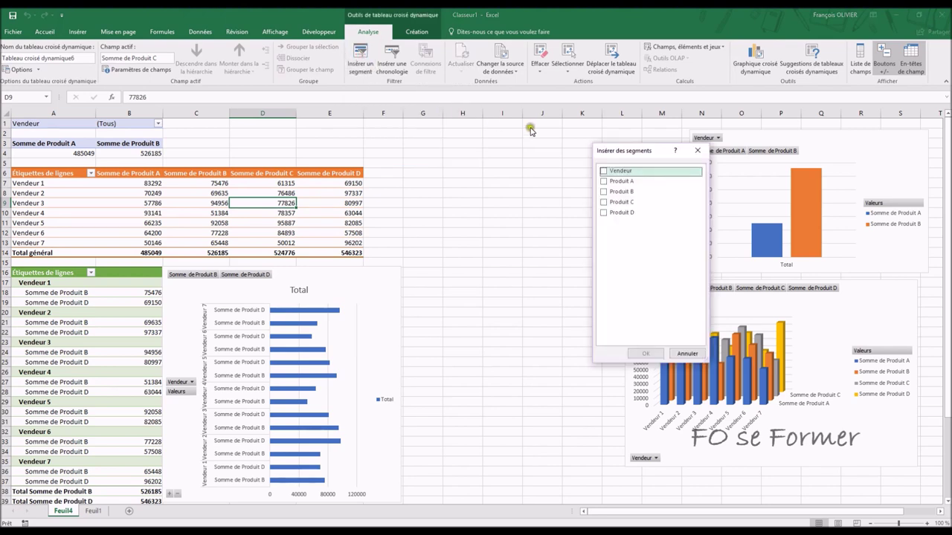
{"action": "left_click_drag", "start_coordinate": [627, 152], "coordinate": [486, 158]}
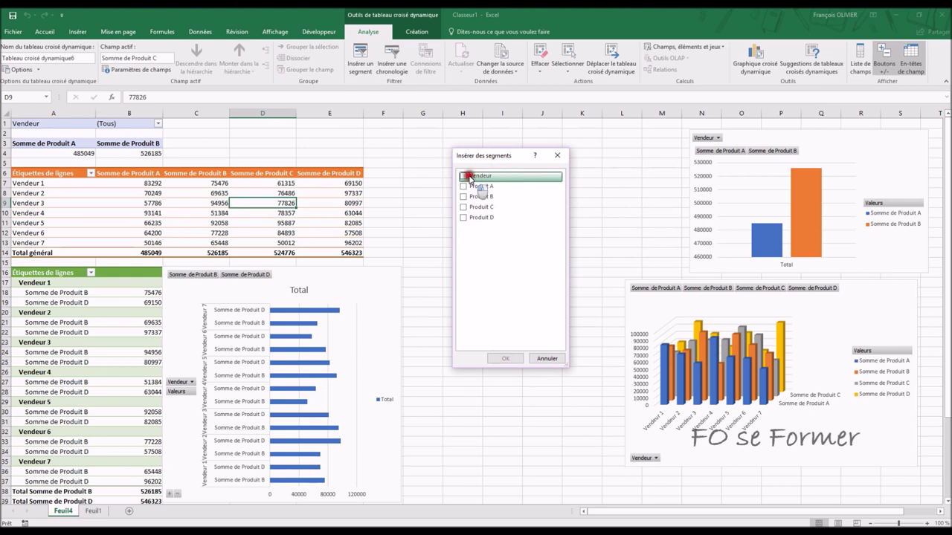
{"action": "left_click", "coordinate": [464, 175]}
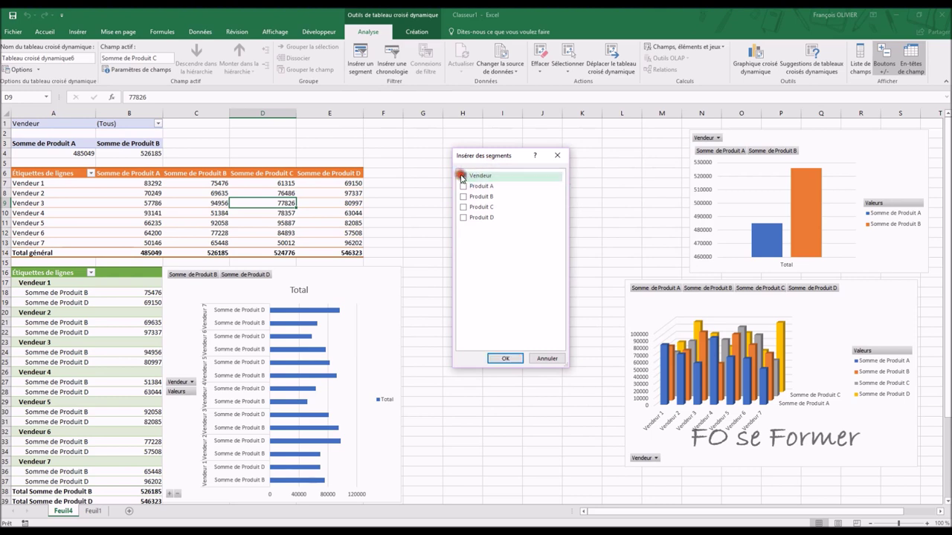
{"action": "left_click", "coordinate": [505, 360]}
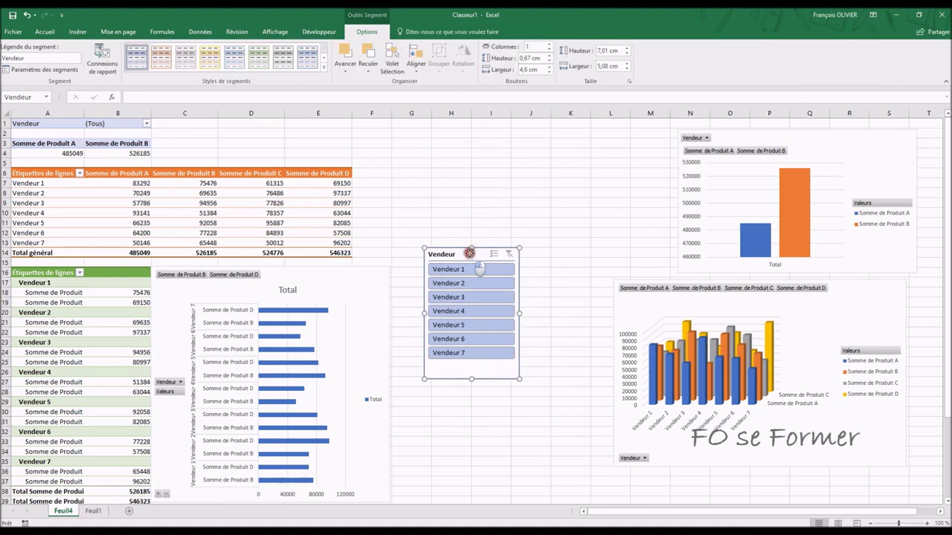
Move the Vendeur slicer between tables and charts, give it the dark orange style, and open Connexions de rapport.
{"action": "left_click_drag", "start_coordinate": [469, 254], "coordinate": [488, 177]}
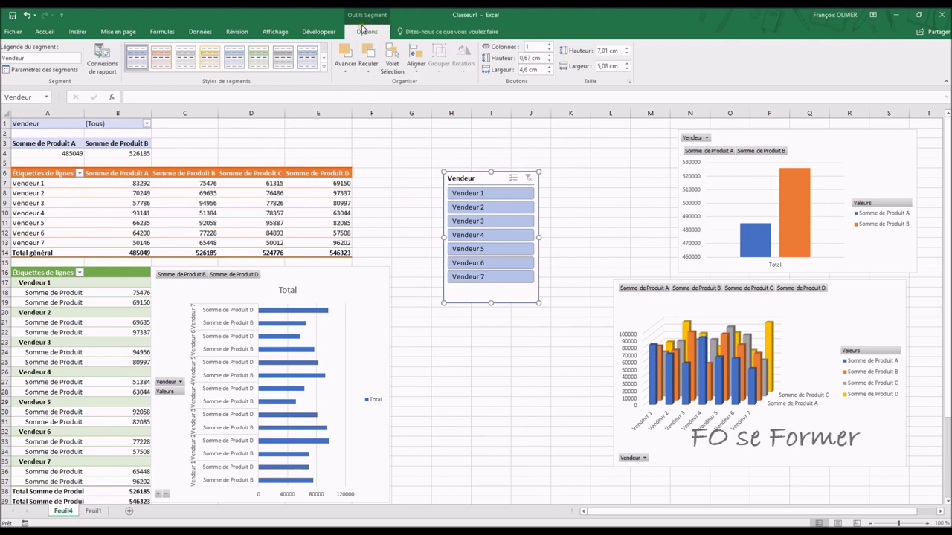
{"action": "left_click", "coordinate": [324, 68]}
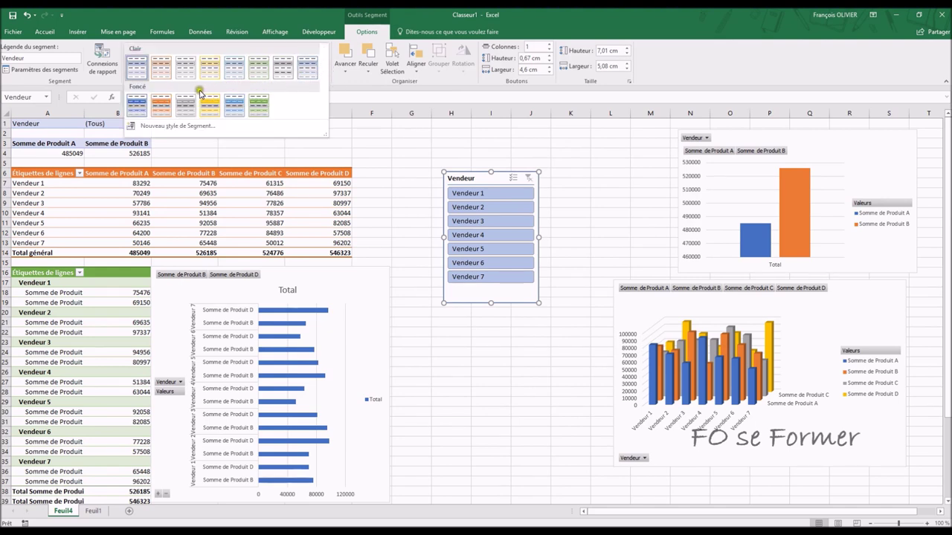
{"action": "left_click", "coordinate": [163, 106]}
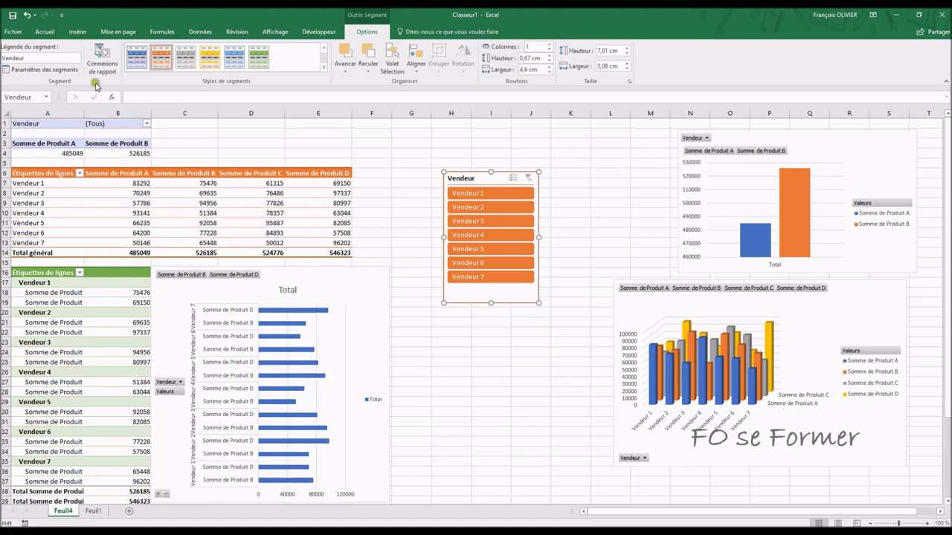
{"action": "left_click", "coordinate": [99, 70]}
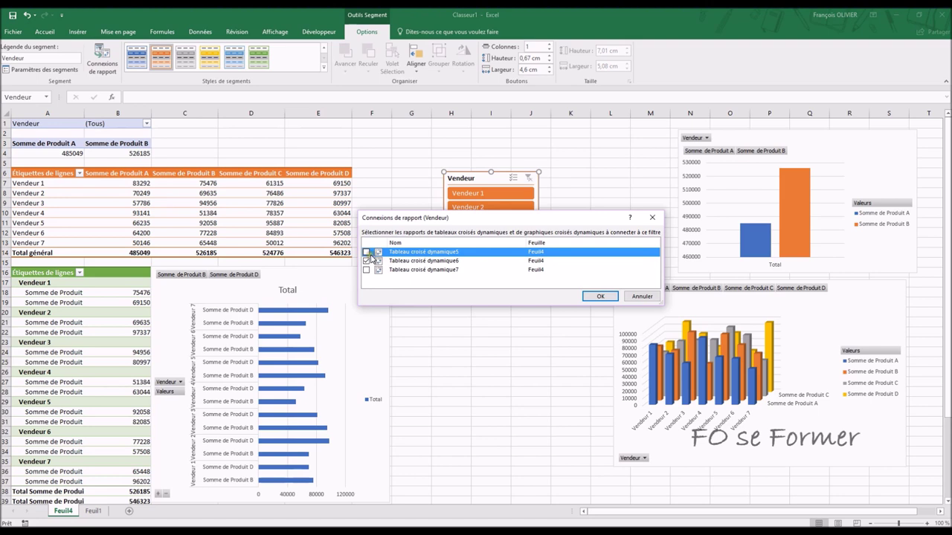
Link the Vendeur slicer to Tableau croisé dynamique5, 6 and 7.
{"action": "left_click", "coordinate": [366, 252]}
{"action": "left_click", "coordinate": [366, 261]}
{"action": "left_click", "coordinate": [366, 270]}
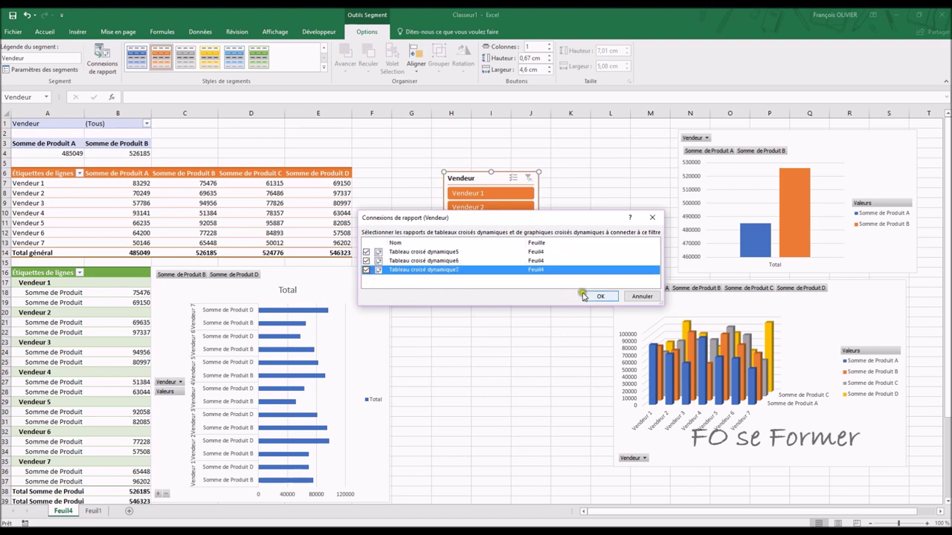
{"action": "left_click", "coordinate": [595, 296]}
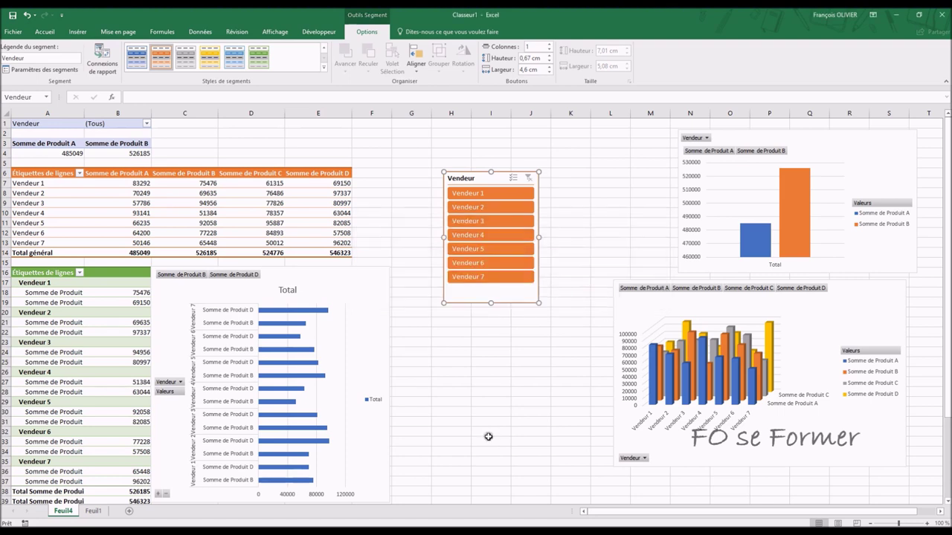
Filter by Vendeur 1 through Vendeur 7 in turn, then clear the slicer filter.
{"action": "left_click", "coordinate": [491, 195]}
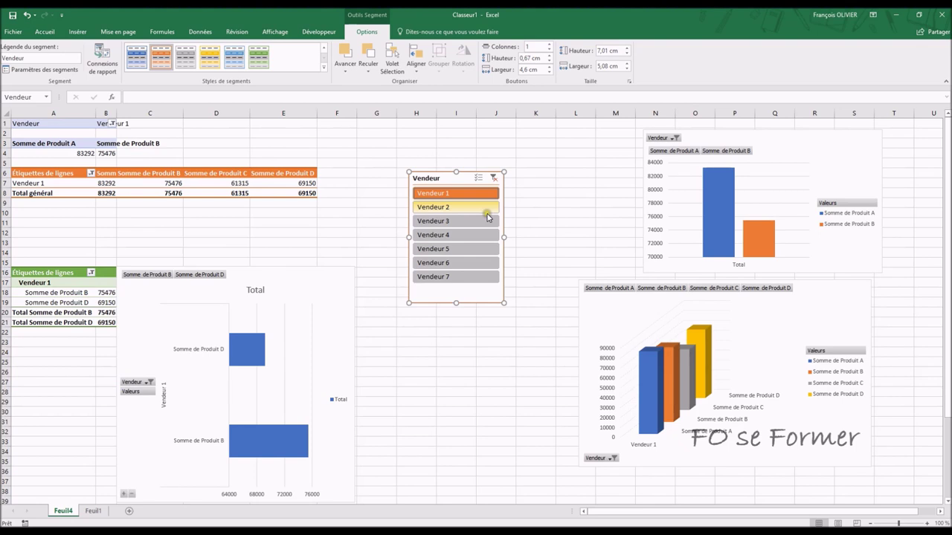
{"action": "left_click", "coordinate": [487, 215]}
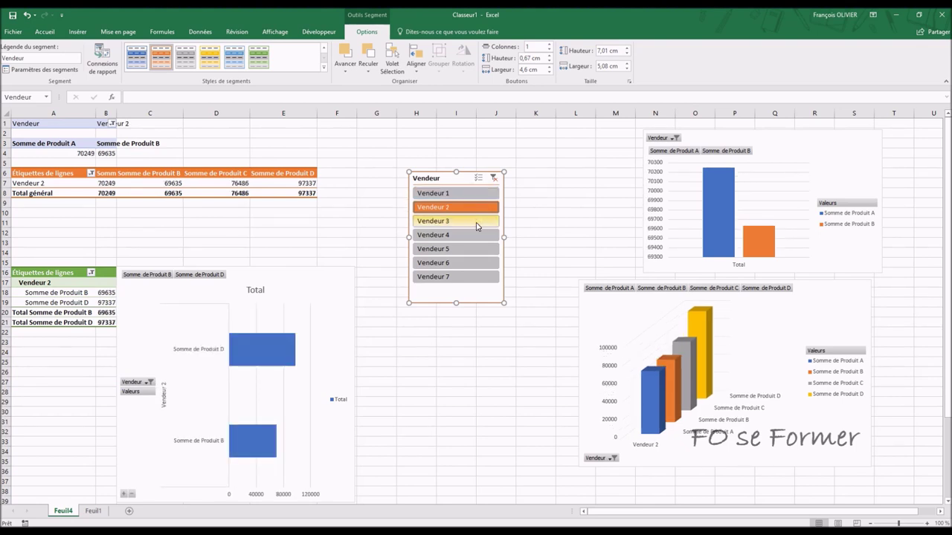
{"action": "left_click", "coordinate": [477, 227]}
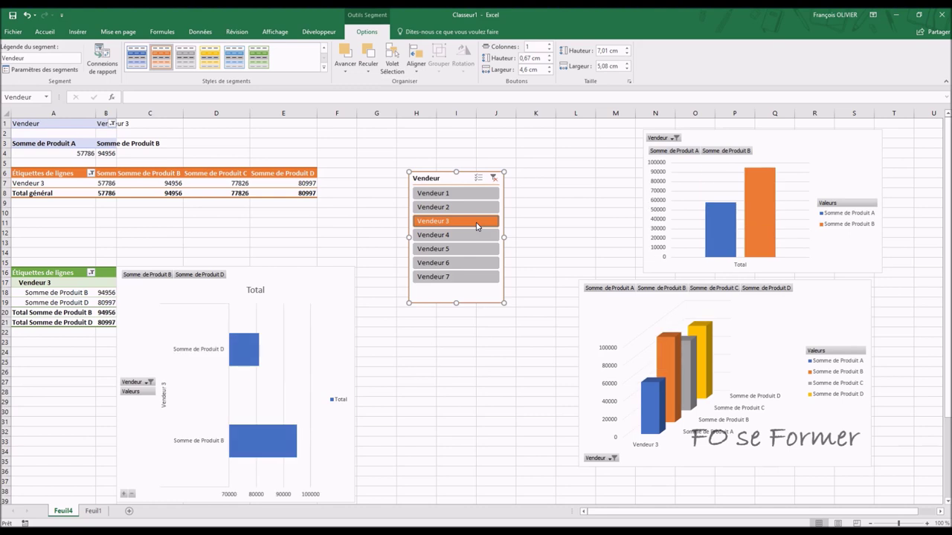
{"action": "left_click", "coordinate": [471, 237]}
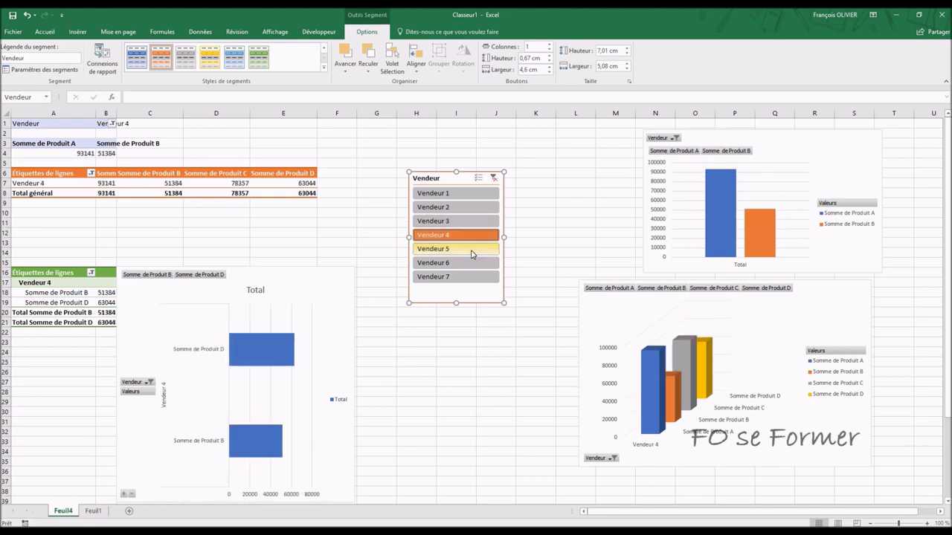
{"action": "left_click", "coordinate": [471, 253]}
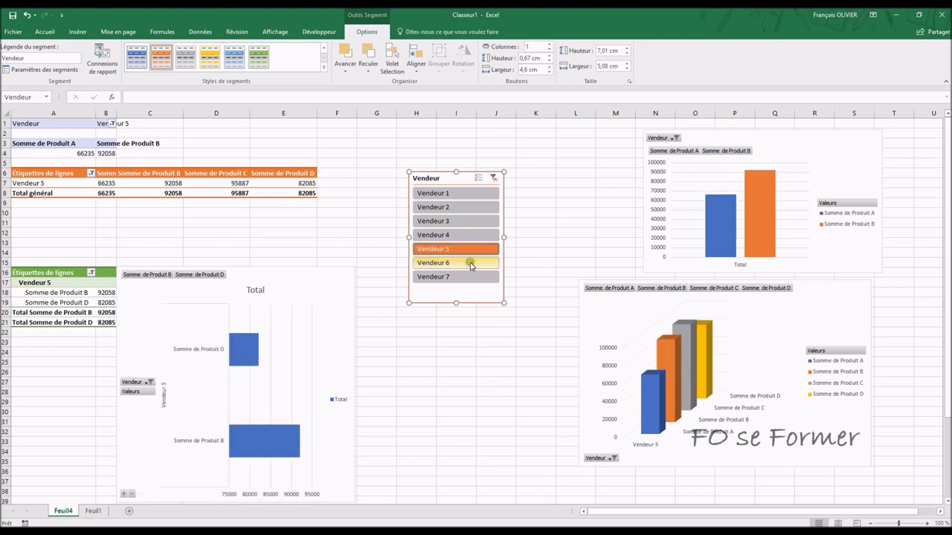
{"action": "left_click", "coordinate": [471, 264]}
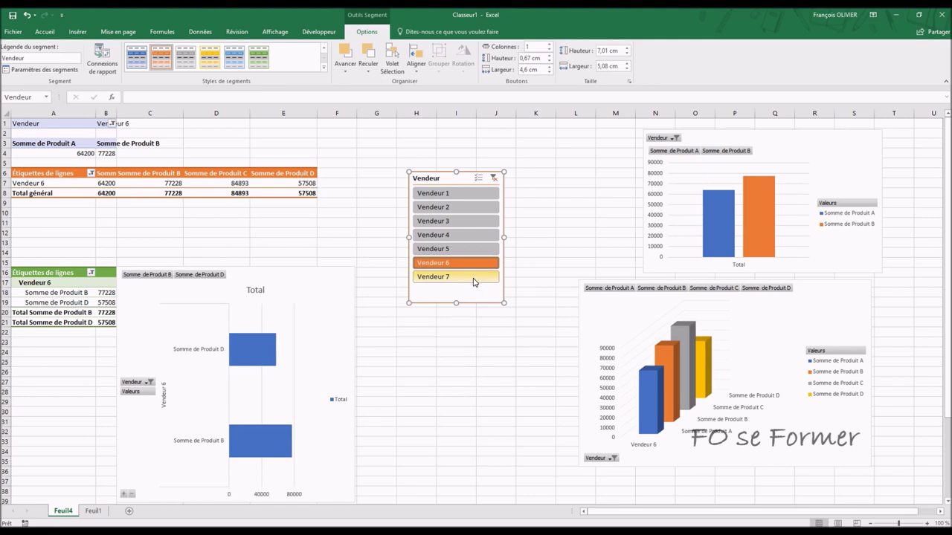
{"action": "left_click", "coordinate": [473, 280]}
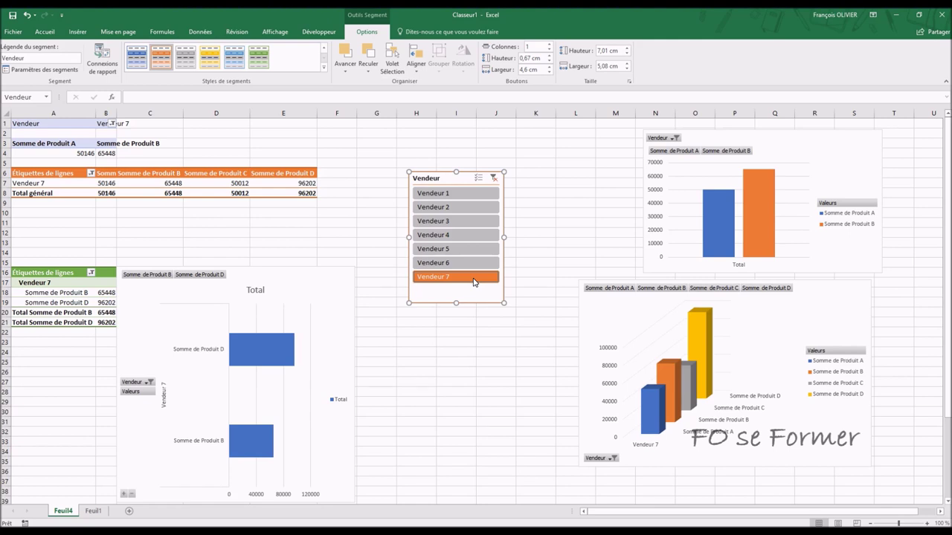
{"action": "left_click", "coordinate": [483, 193]}
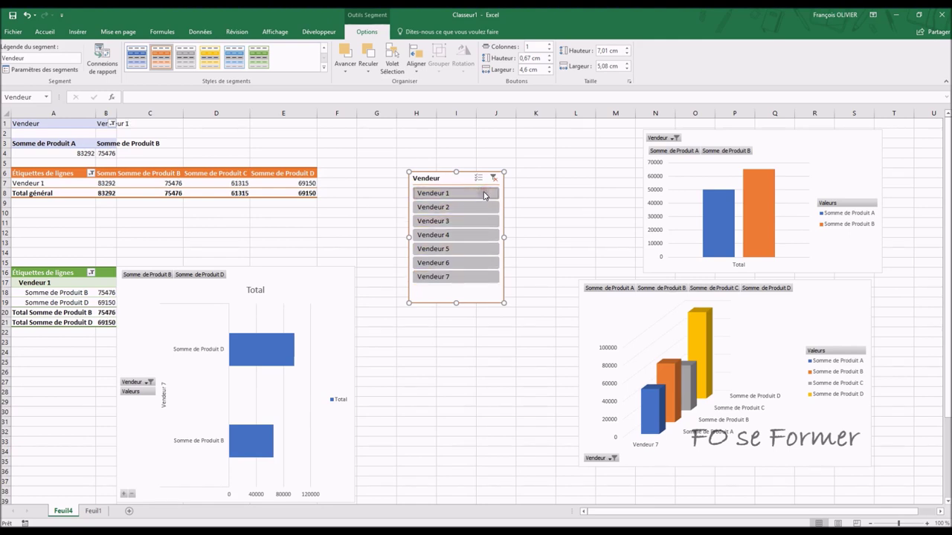
{"action": "left_click", "coordinate": [492, 179]}
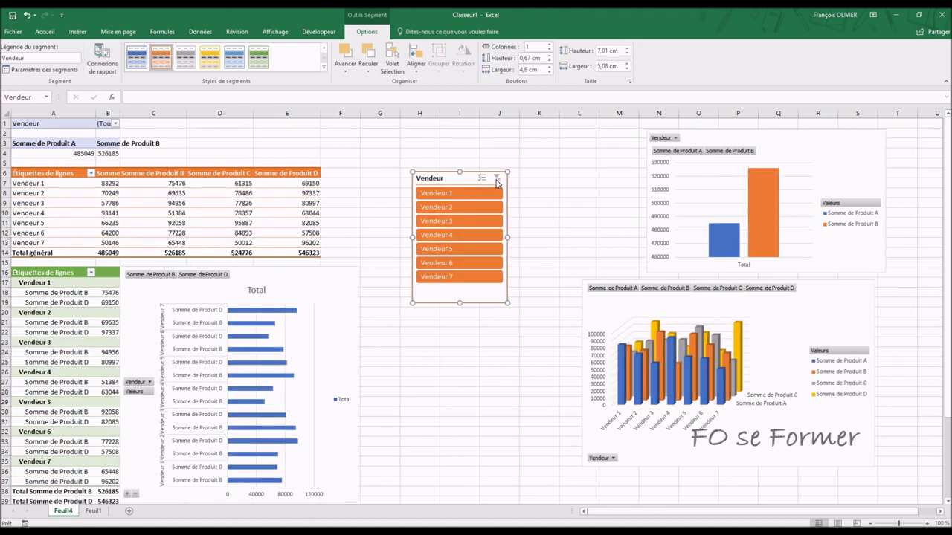